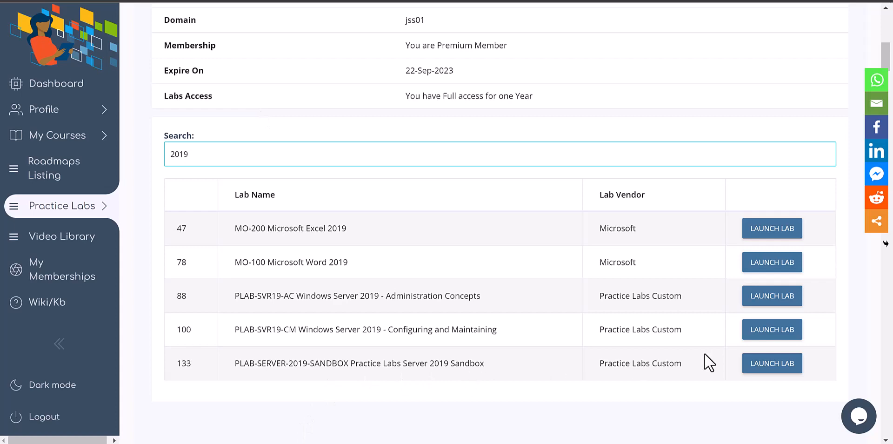
Step: Launch the Server 2019 Sandbox lab's Introduction module and pick the red annotation pen
left_click(786, 364)
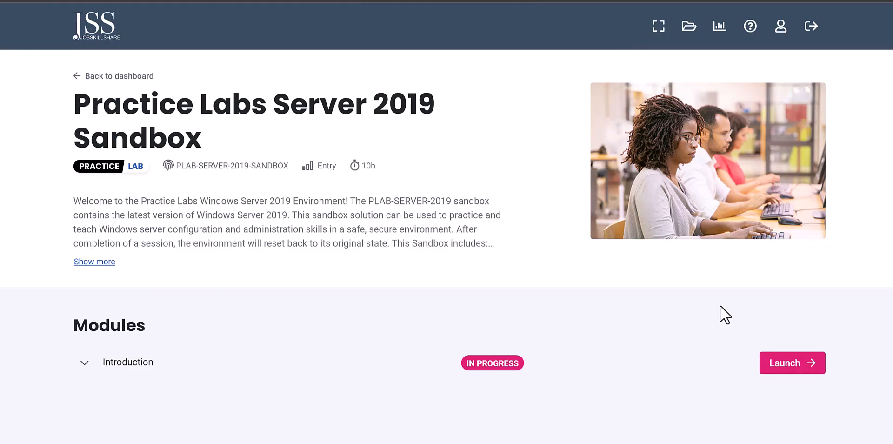
left_click(768, 367)
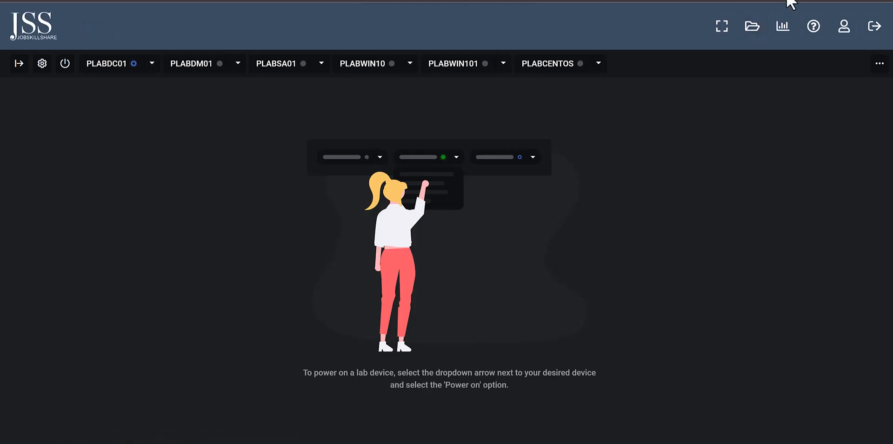
key("alt+Tab")
left_click(851, 153)
mouse_move(69, 151)
left_mouse_down()
mouse_move(74, 303)
mouse_move(213, 116)
mouse_move(265, 275)
mouse_move(74, 303)
left_mouse_up()
mouse_move(80, 175)
left_mouse_down()
mouse_move(124, 170)
mouse_move(125, 183)
left_mouse_up()
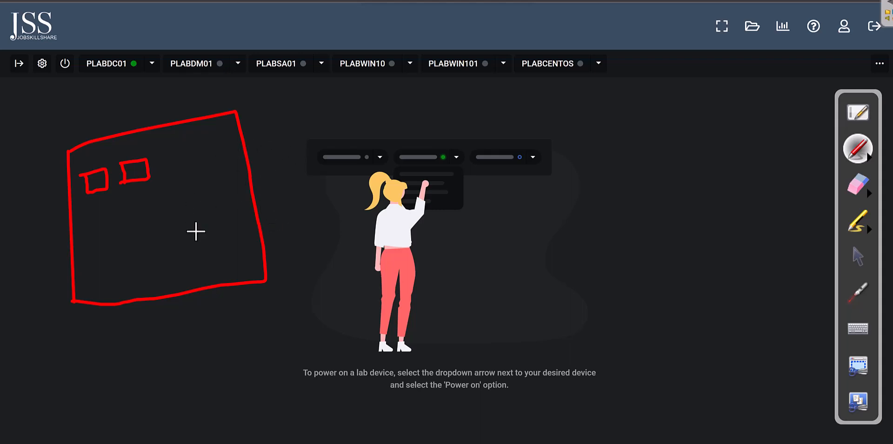
left_click_drag(207, 269, 221, 246)
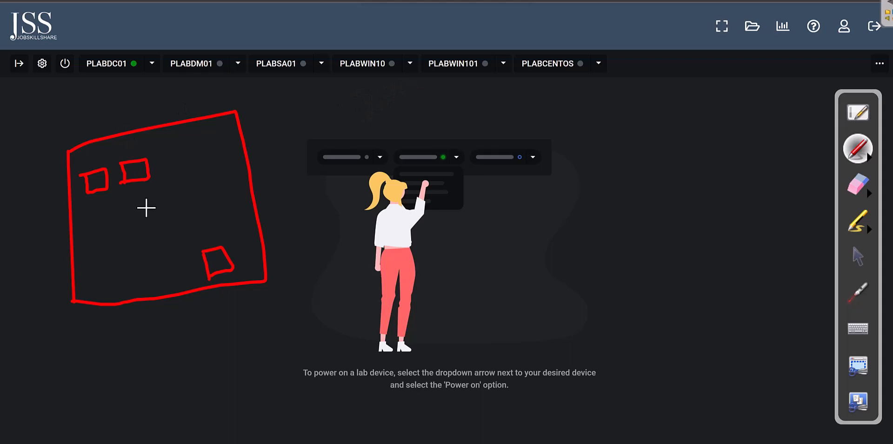
mouse_move(89, 172)
left_mouse_down()
mouse_move(106, 191)
mouse_move(88, 191)
left_mouse_up()
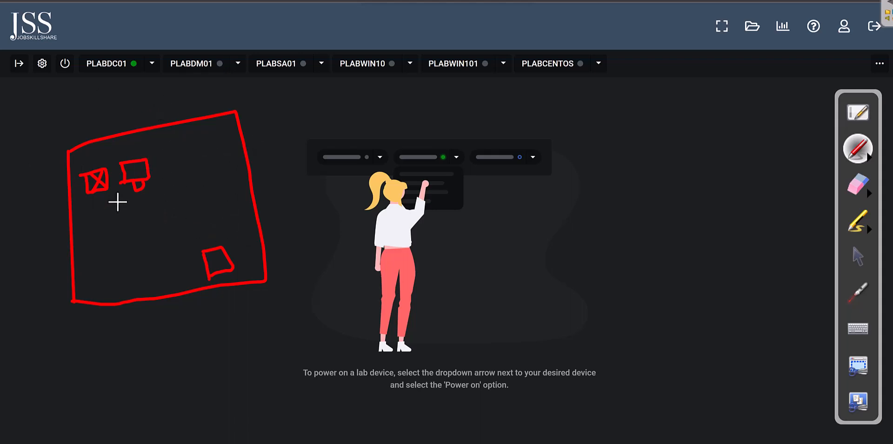
left_click(863, 197)
left_click(819, 196)
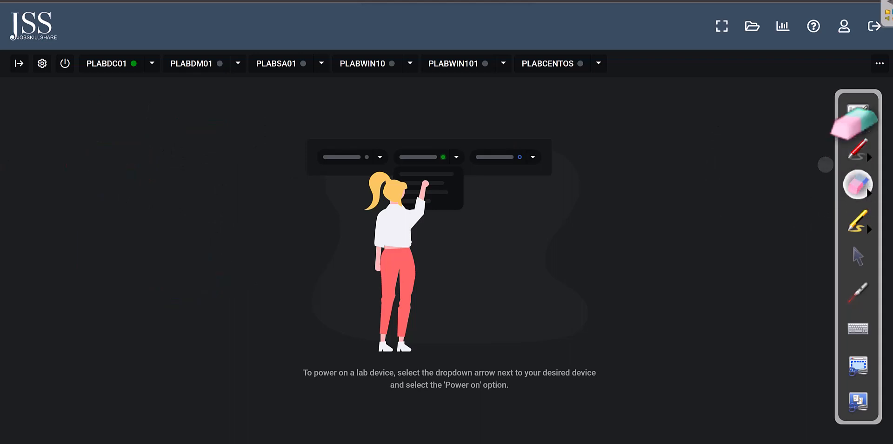
left_click(864, 259)
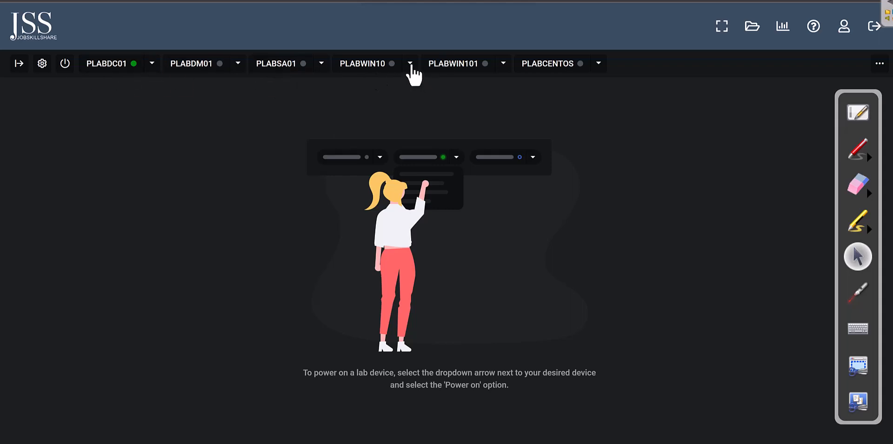
Step: Power on PLABWIN10 and draw a red arrow pointing at PLABDC01
left_click(411, 66)
left_click(378, 89)
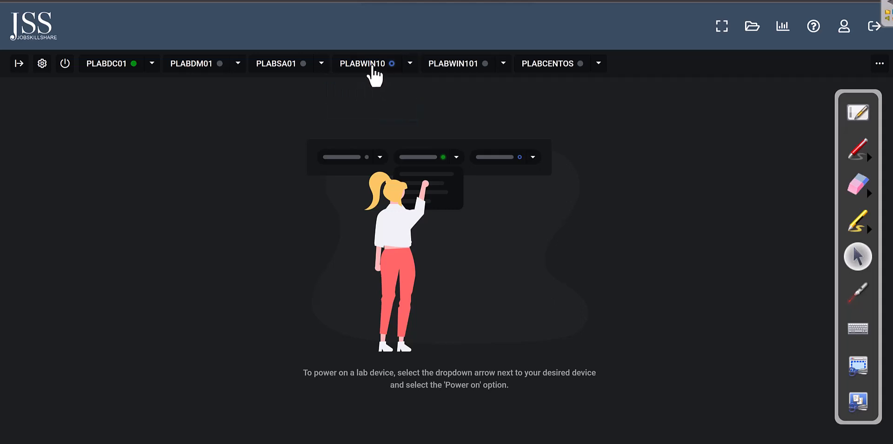
left_click(857, 149)
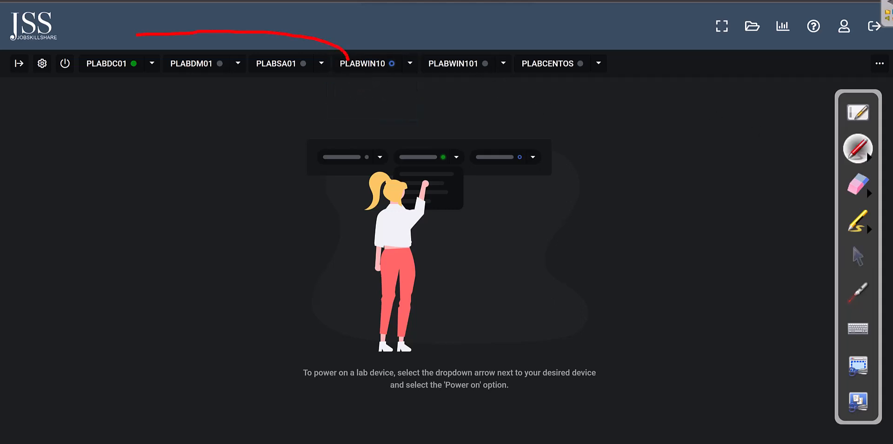
left_click_drag(111, 42, 135, 58)
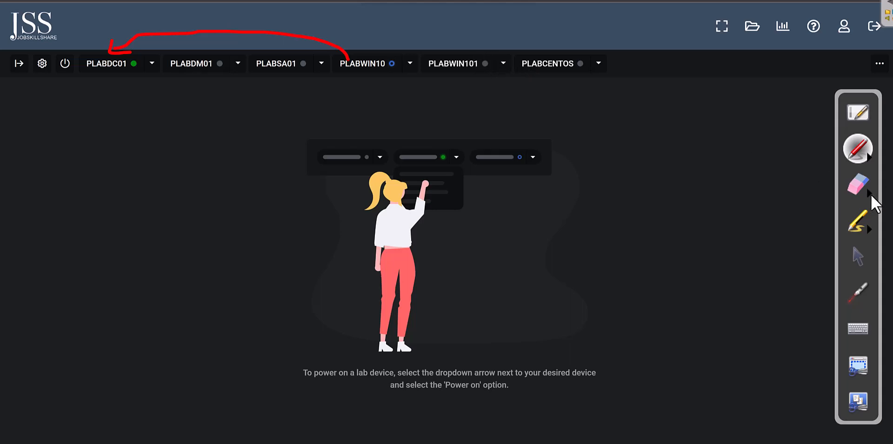
Step: Power on PLABWIN101 and return to the red pen
left_click(503, 63)
left_click(459, 89)
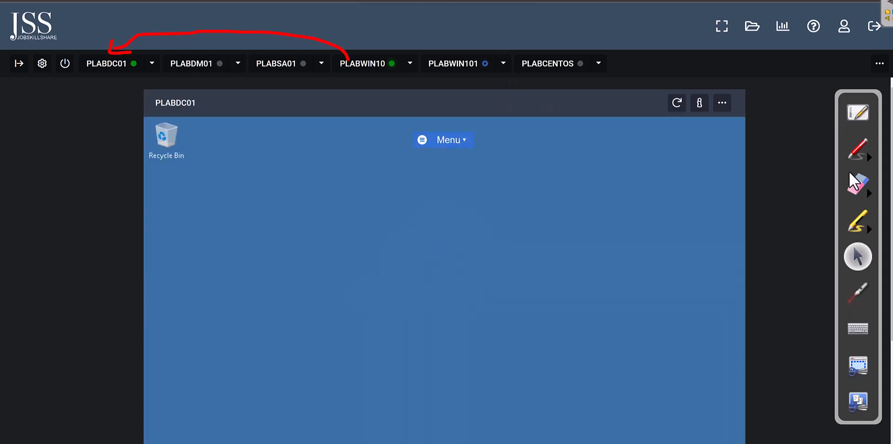
left_click(856, 150)
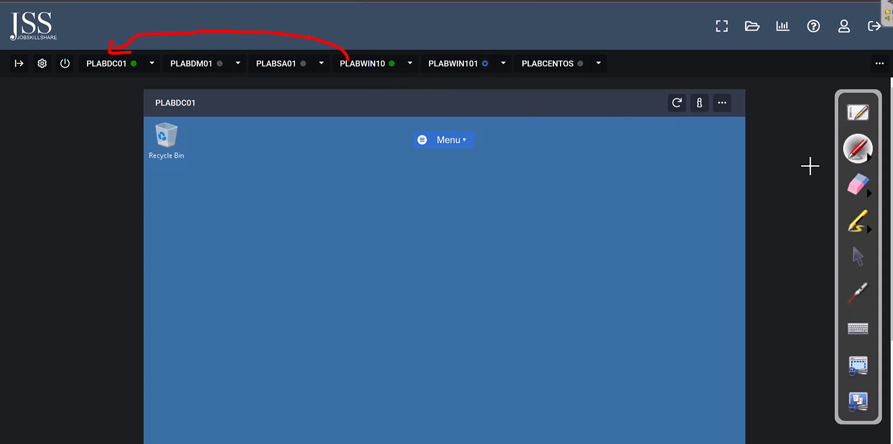
Step: Erase the red arrow annotation and resume drawing with the pen
left_click(875, 195)
left_click(814, 193)
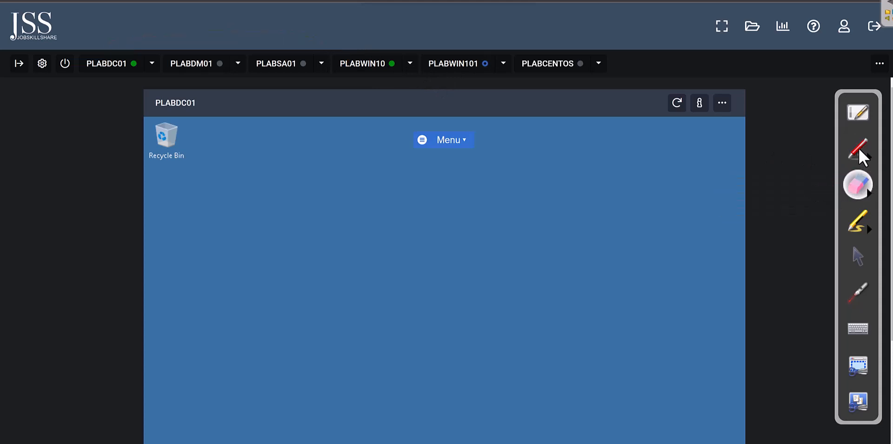
left_click(861, 152)
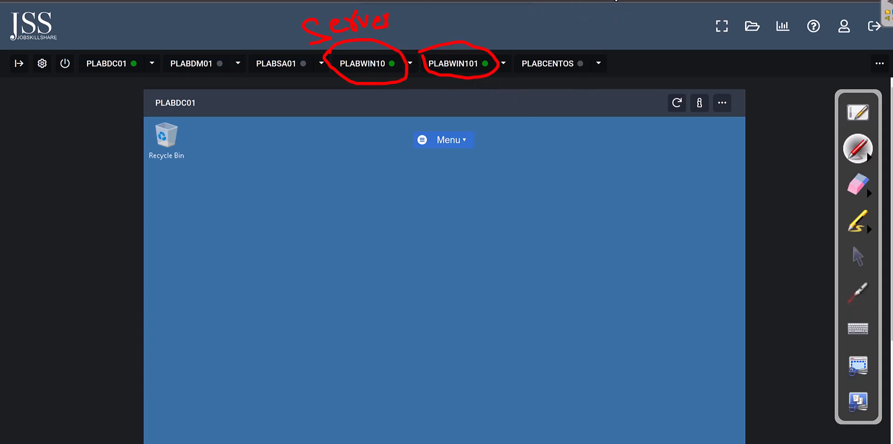
Step: Clear the Server label annotations and show PLABWIN10's desktop
left_click(869, 193)
left_click(813, 194)
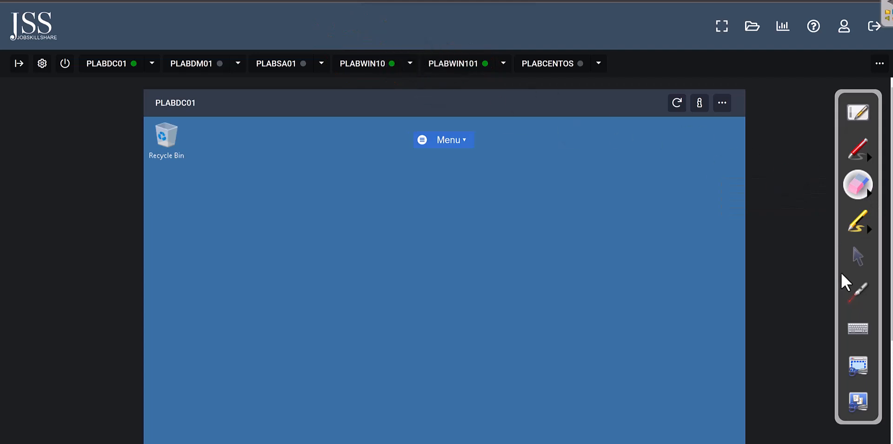
left_click(859, 256)
left_click(353, 68)
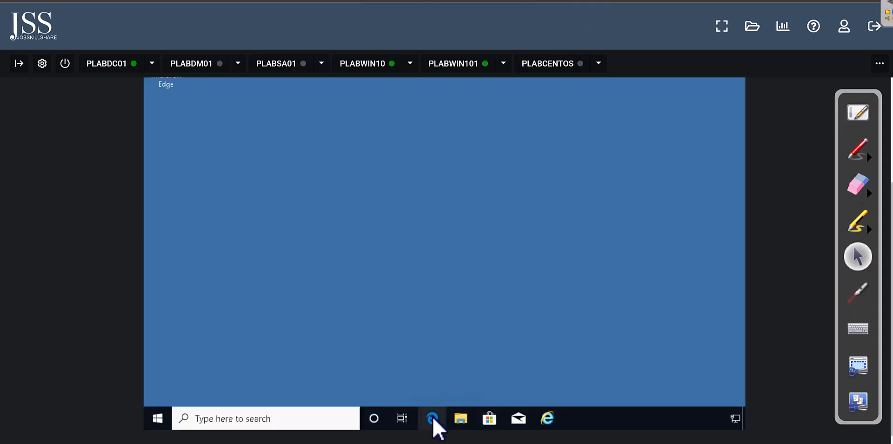
Step: Start Edge, accept its privacy notice, and load google.com without importing favourites
left_click(433, 417)
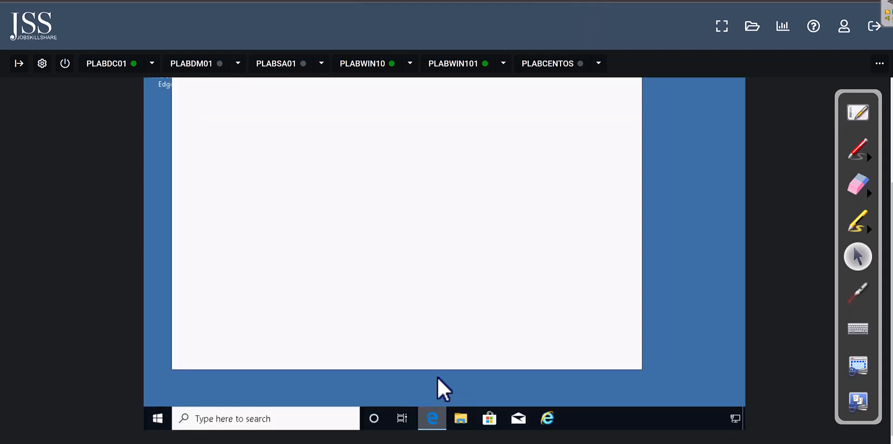
scroll(313, 197, "up", 2)
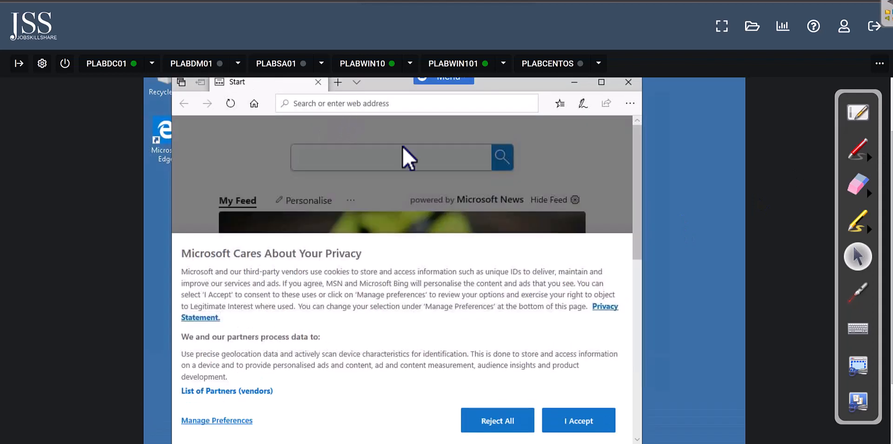
left_click(573, 429)
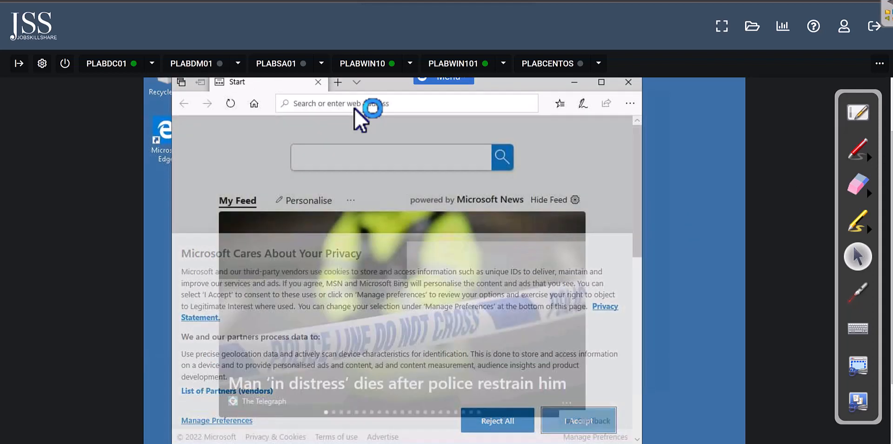
type("google.com")
key("Return")
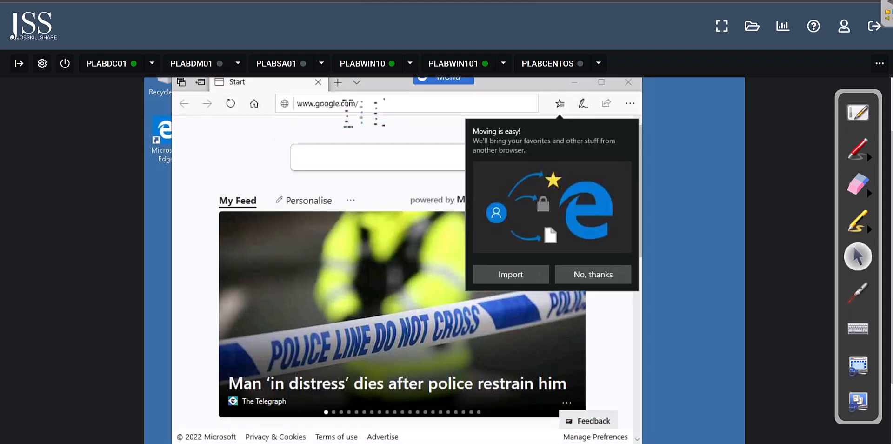
left_click(574, 273)
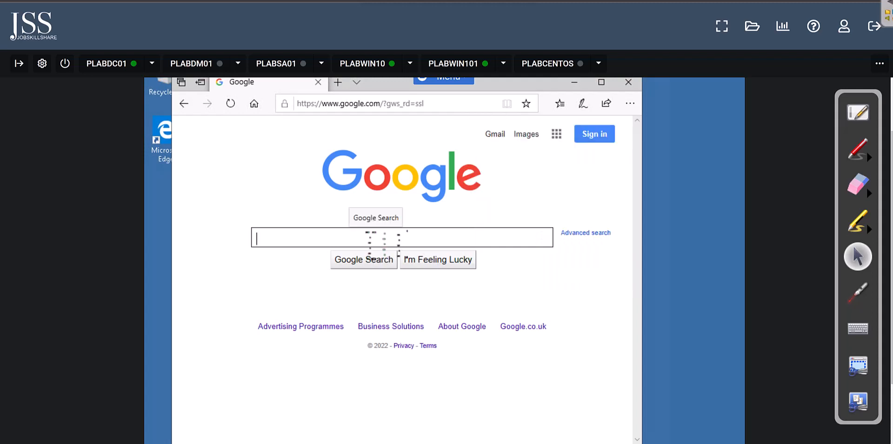
Step: Search Google for urbackup, accepting the cookie terms
type("ur")
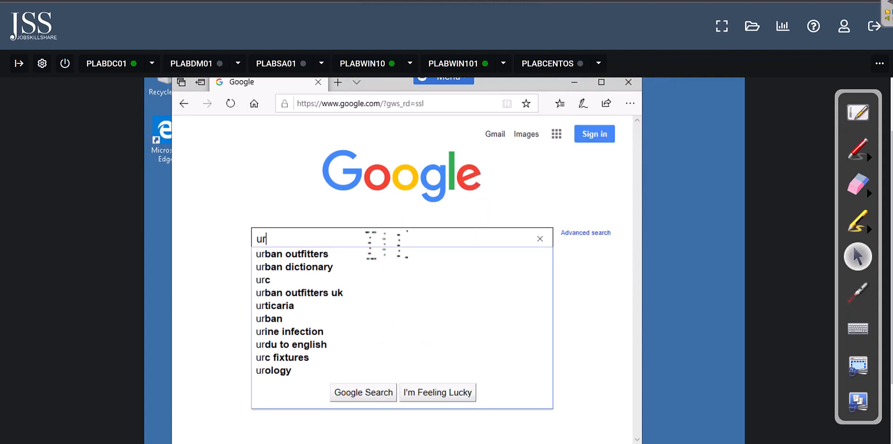
type("backup")
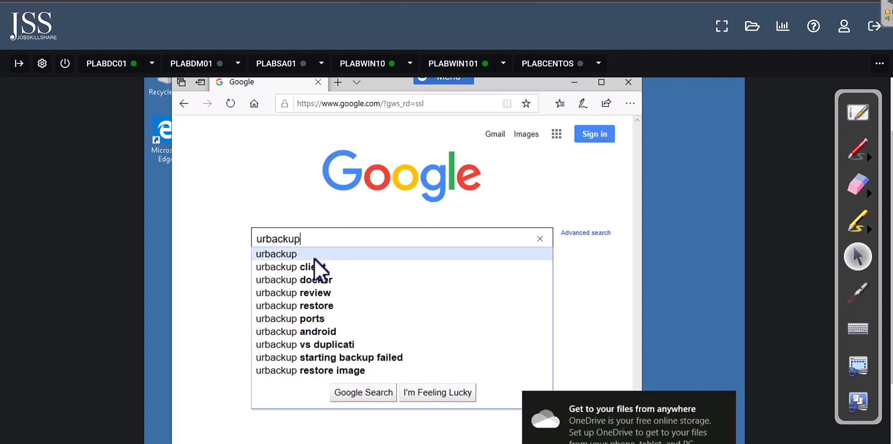
left_click(272, 254)
scroll(304, 295, "down", 3)
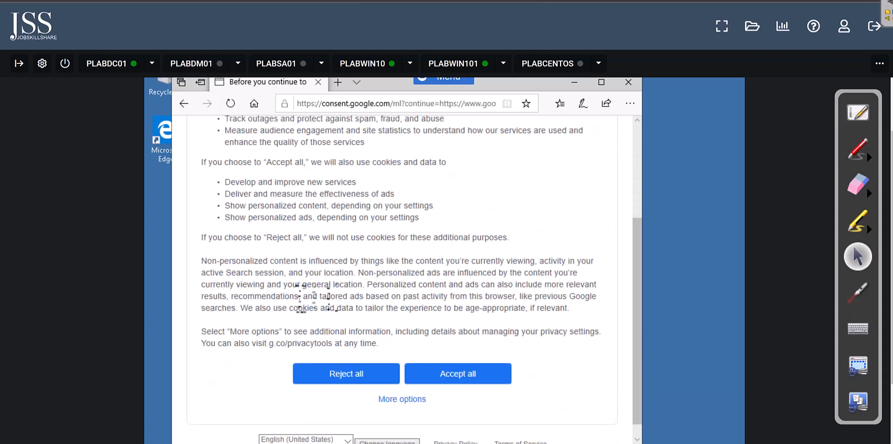
left_click(458, 360)
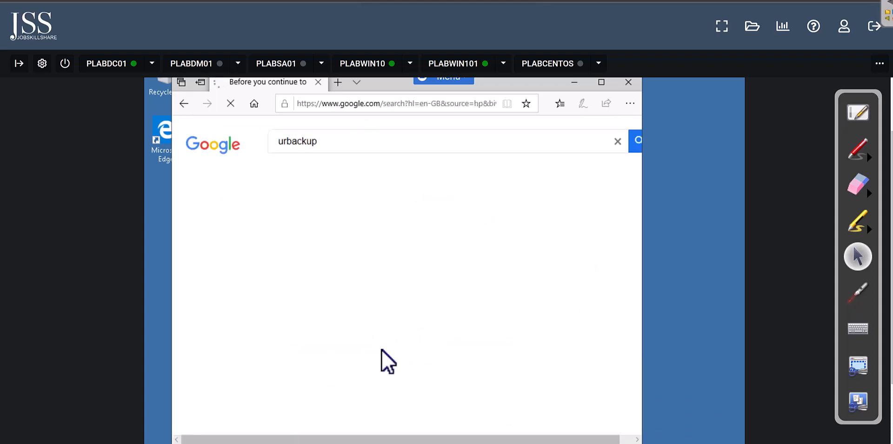
scroll(339, 377, "down", 3)
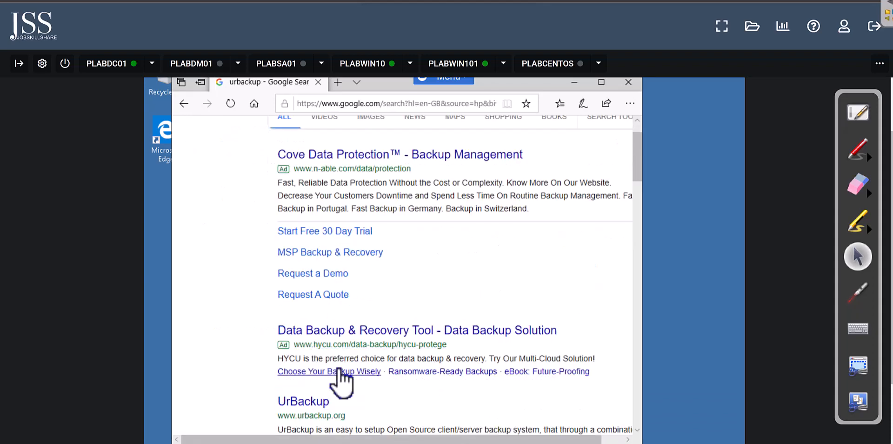
scroll(333, 367, "down", 1)
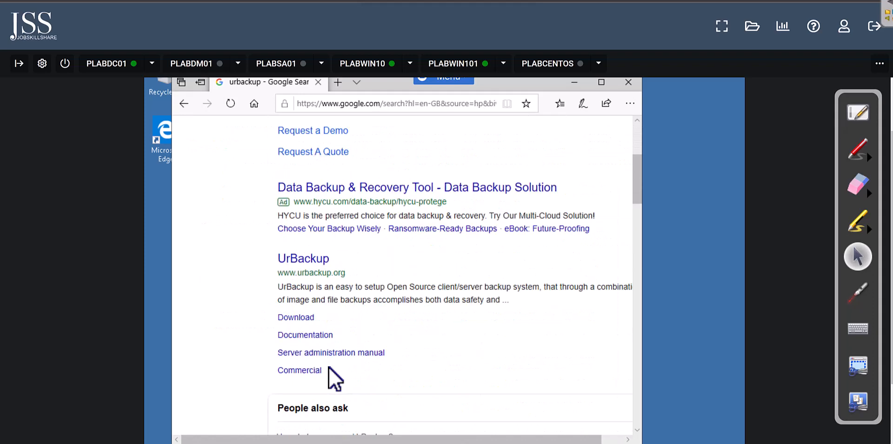
Step: Open UrBackup's download page and jump to the Windows server downloads
left_click(307, 319)
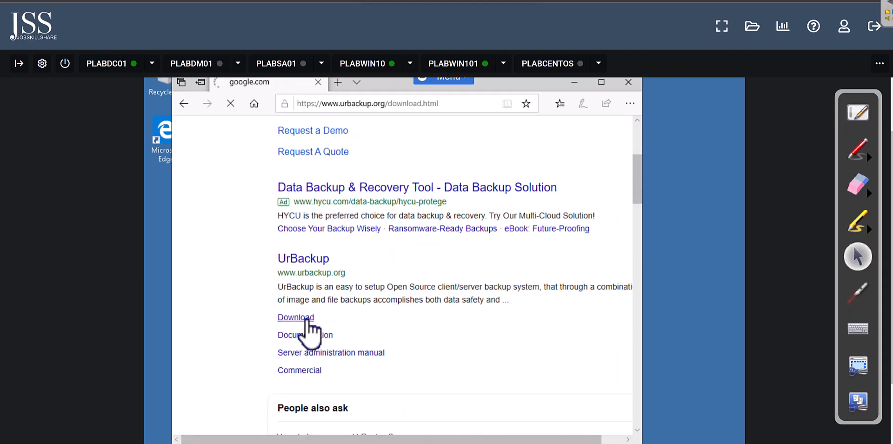
left_click_drag(635, 147, 638, 176)
left_click_drag(251, 176, 189, 171)
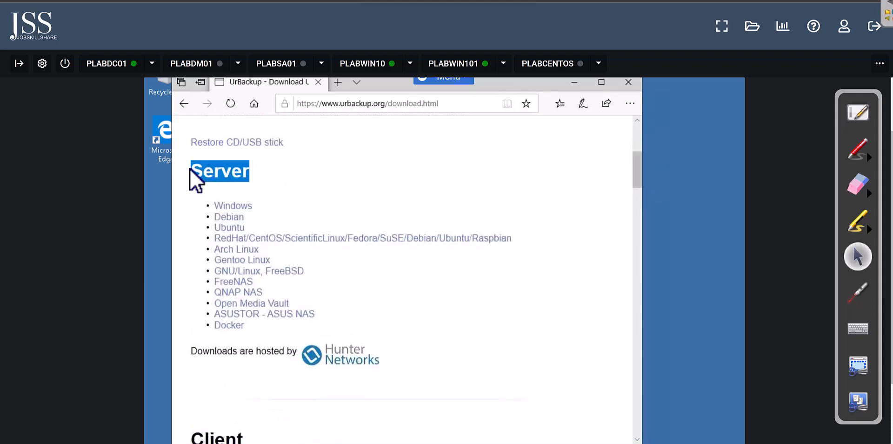
left_click(235, 208)
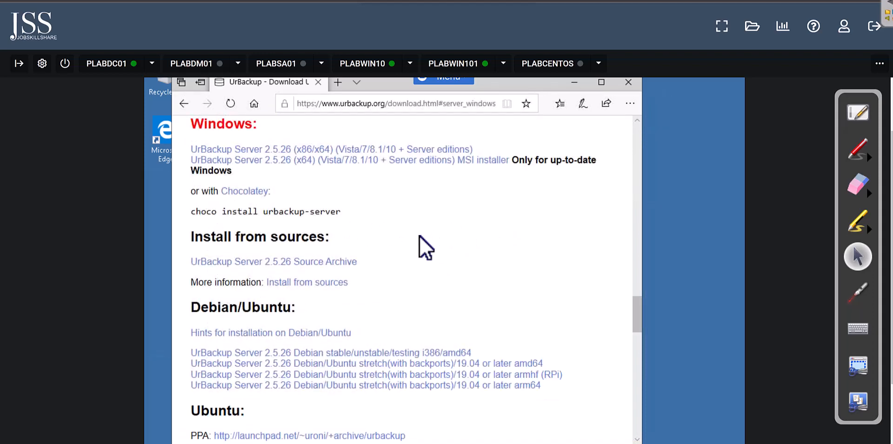
Step: Download and run the UrBackup Server 2.5.26 installer
left_click(391, 149)
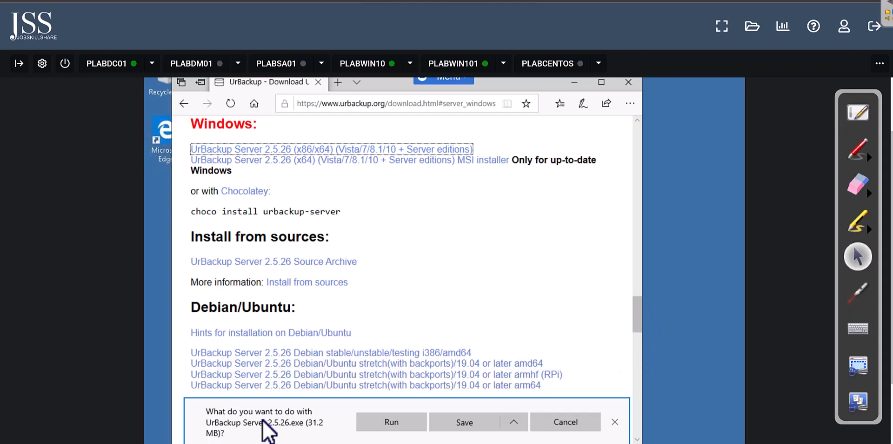
left_click(460, 427)
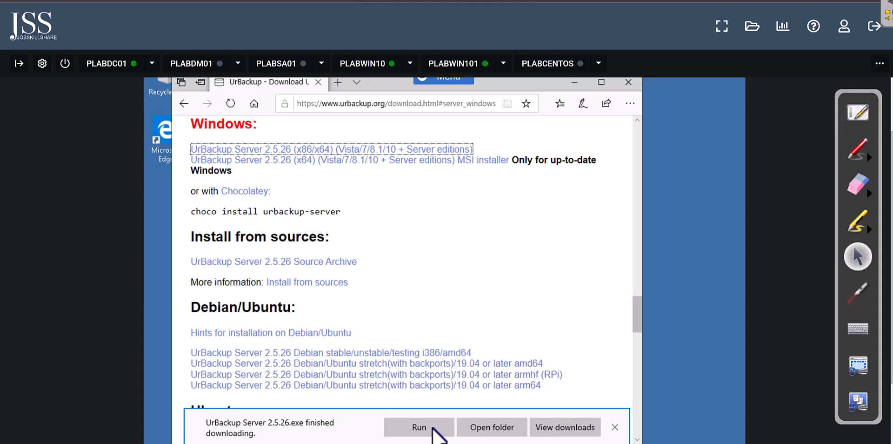
left_click(417, 425)
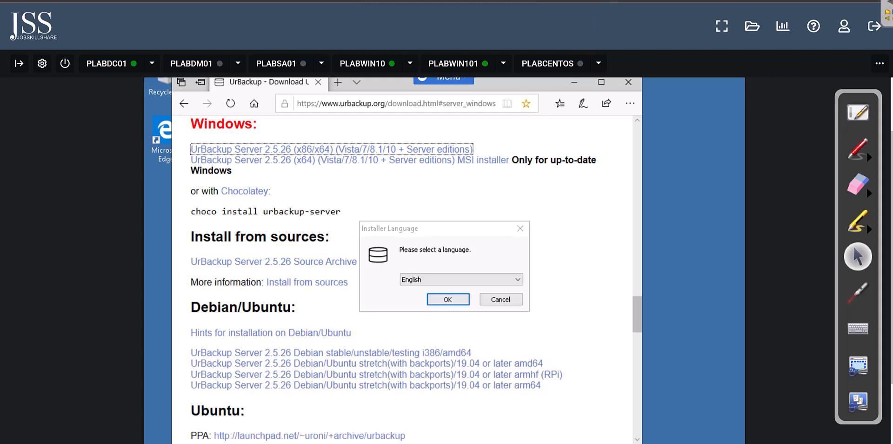
left_click(447, 299)
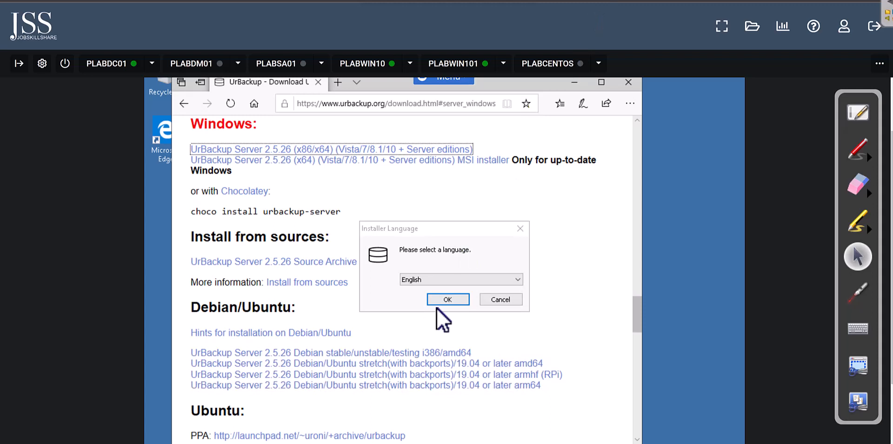
left_click(581, 87)
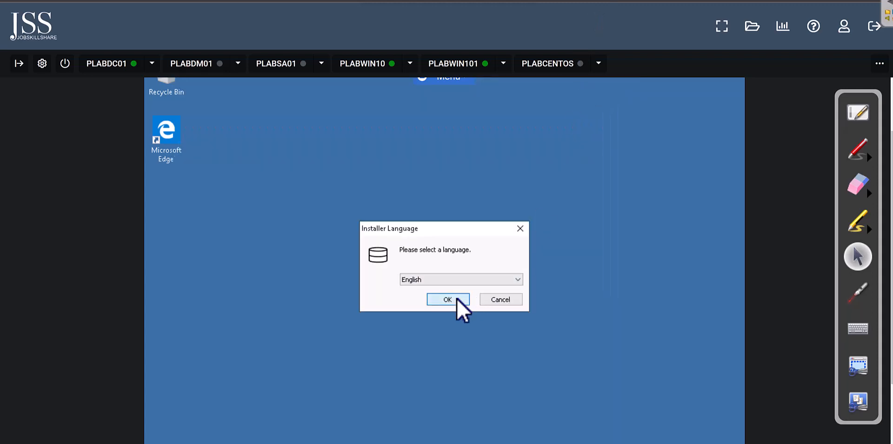
Step: Install in English to the default C:\Program Files\UrBackupServer folder
left_click(457, 298)
left_click(507, 367)
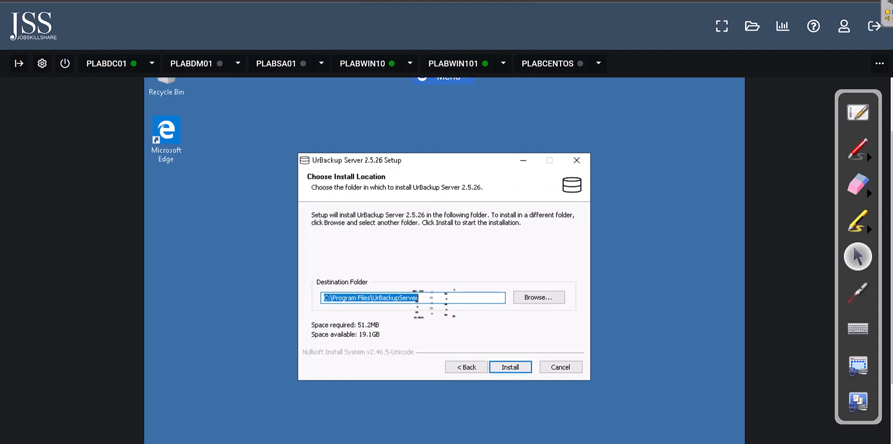
left_click(419, 301)
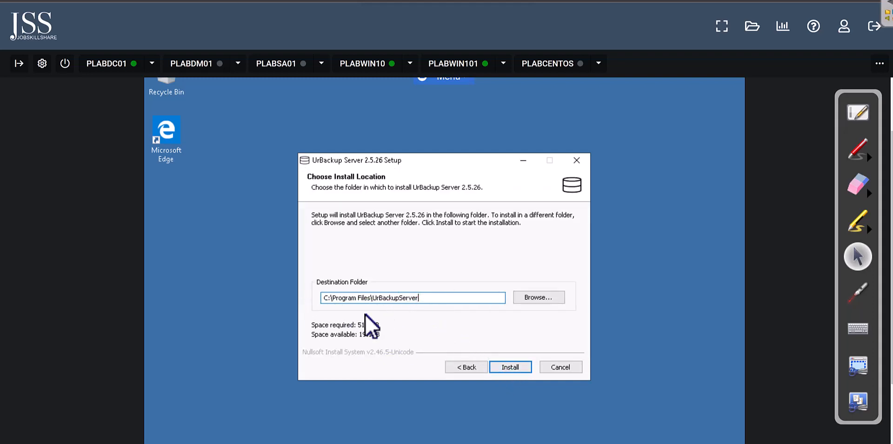
left_click_drag(423, 298, 322, 298)
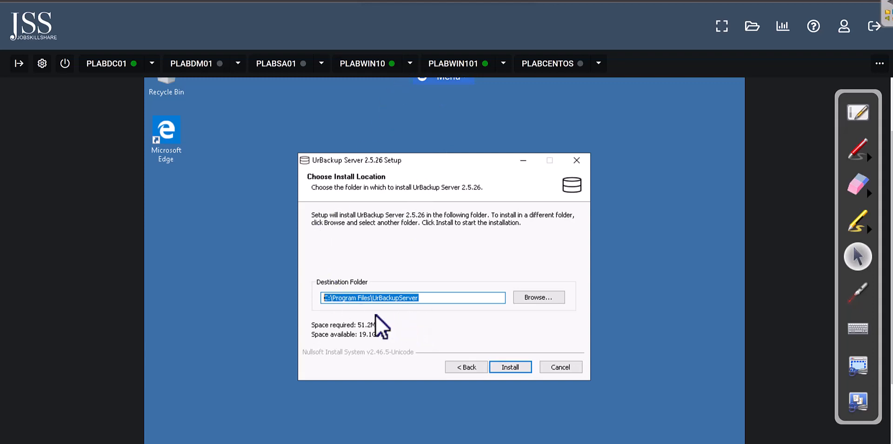
left_click(420, 302)
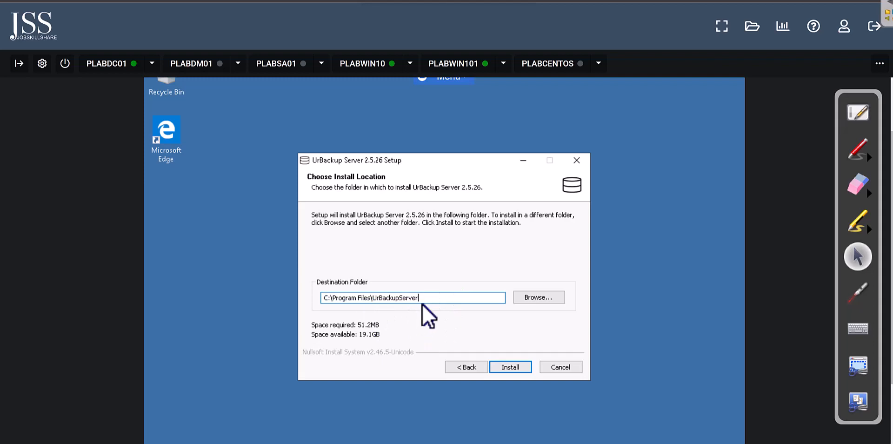
left_click(506, 367)
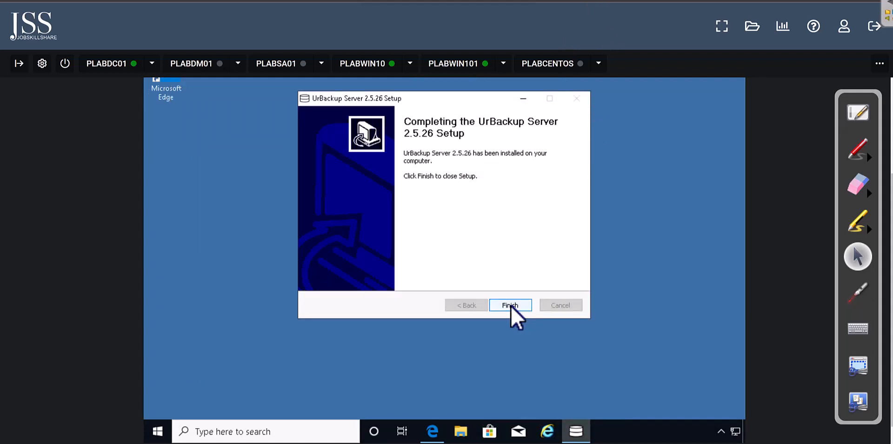
Step: Finish setup and expand the UrBackup Server group in the Start menu's app list
left_click(510, 305)
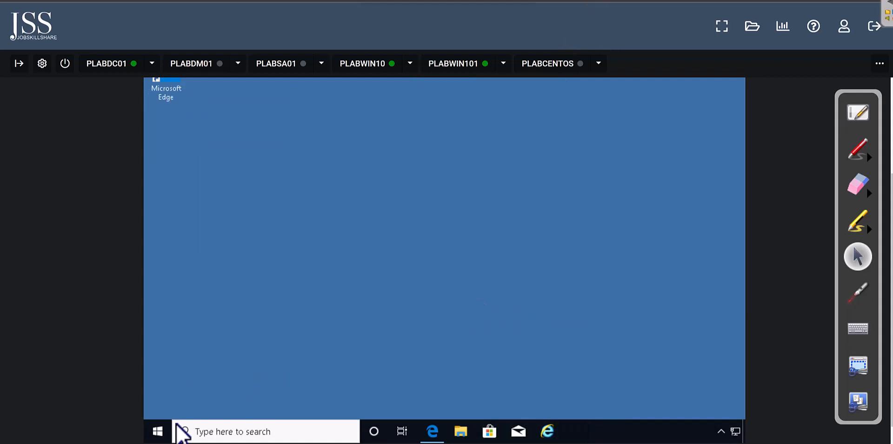
left_click(158, 432)
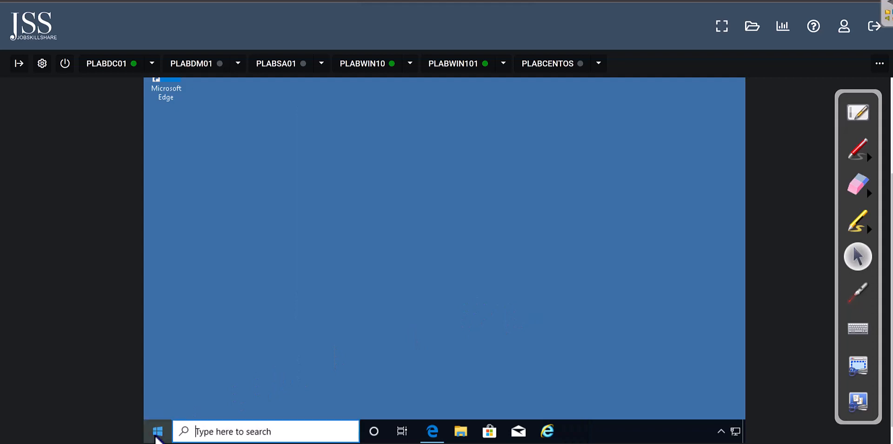
scroll(244, 394, "down", 10)
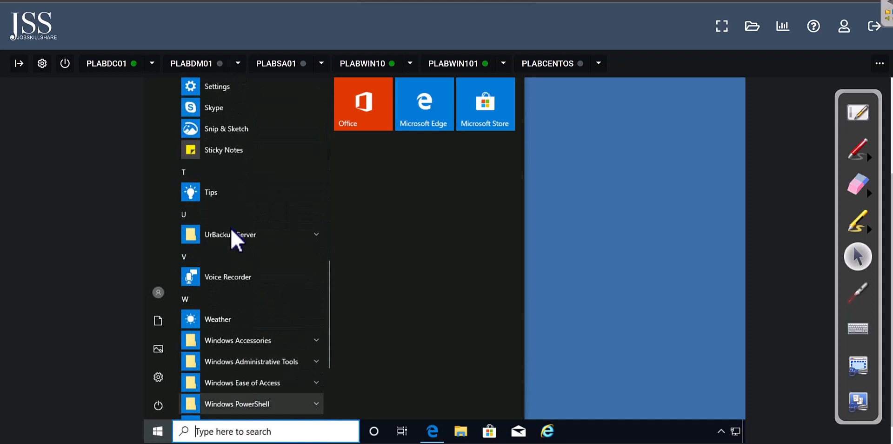
left_click(228, 234)
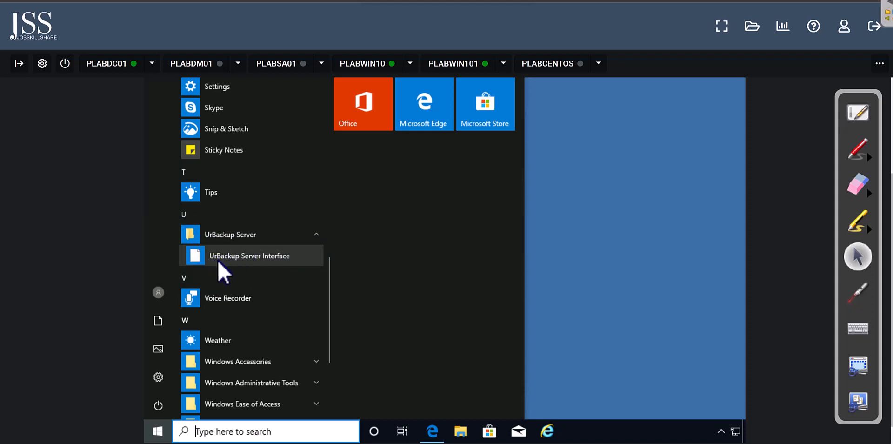
Step: Launch UrBackup Server Interface and review the inaccessible backup-directory warning on its Status page
left_click(250, 256)
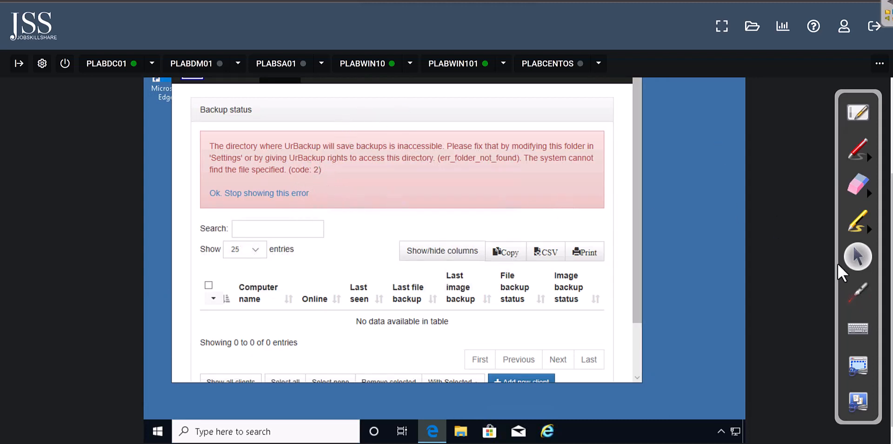
left_click_drag(892, 297, 891, 245)
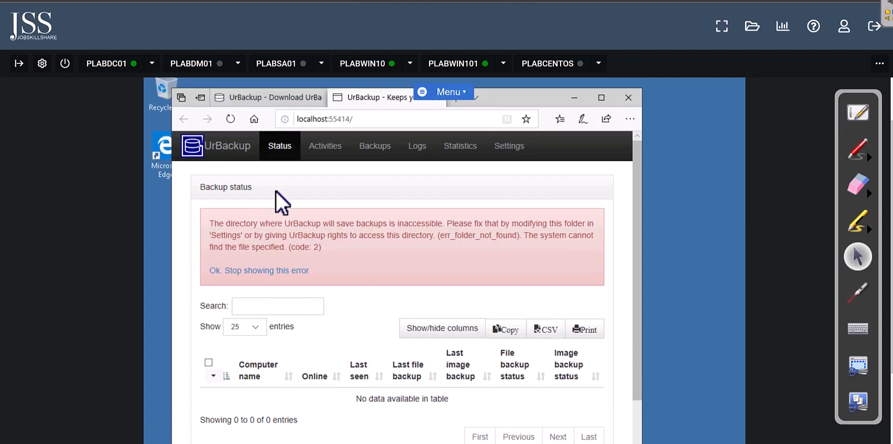
left_click_drag(342, 246, 257, 242)
left_click(335, 240)
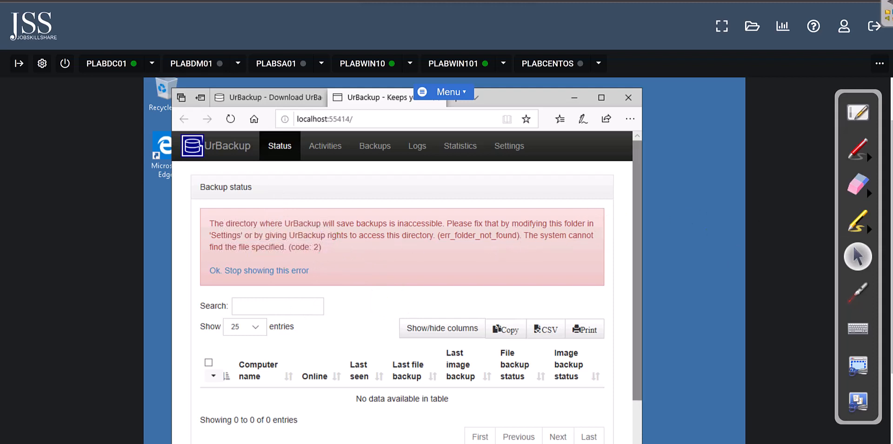
left_click_drag(891, 214, 892, 242)
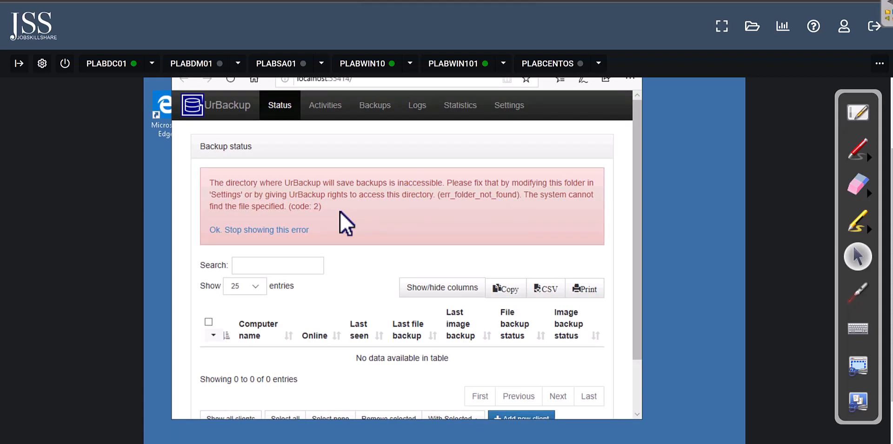
scroll(566, 98, "up", 2)
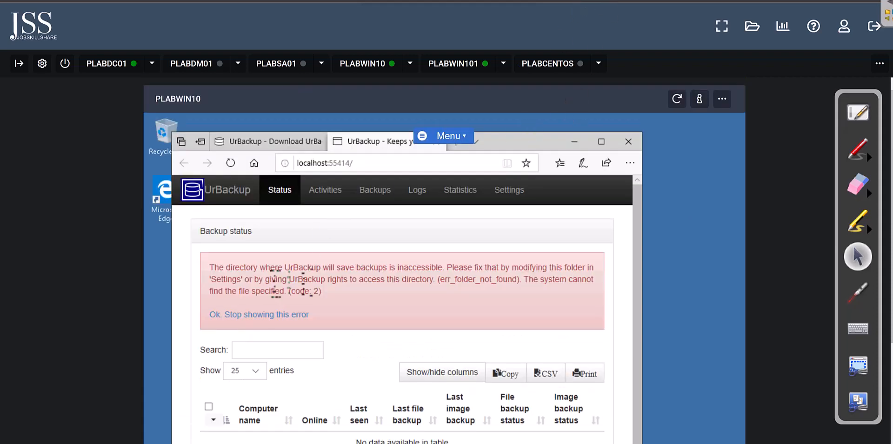
scroll(287, 302, "down", 1)
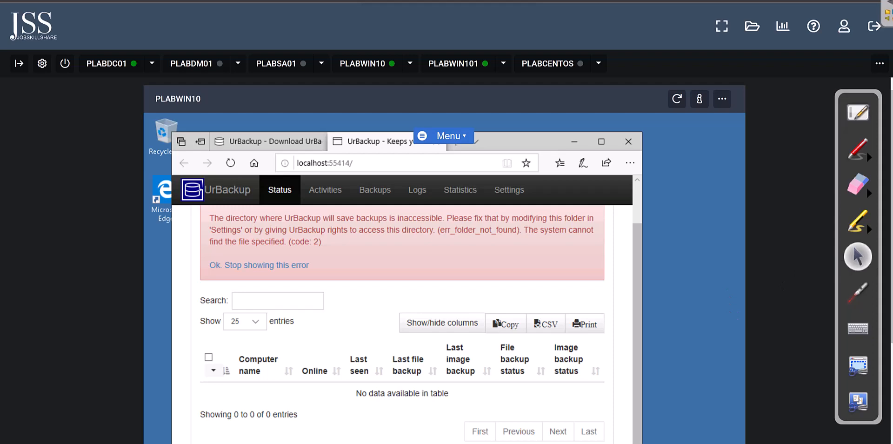
scroll(445, 260, "down", 3)
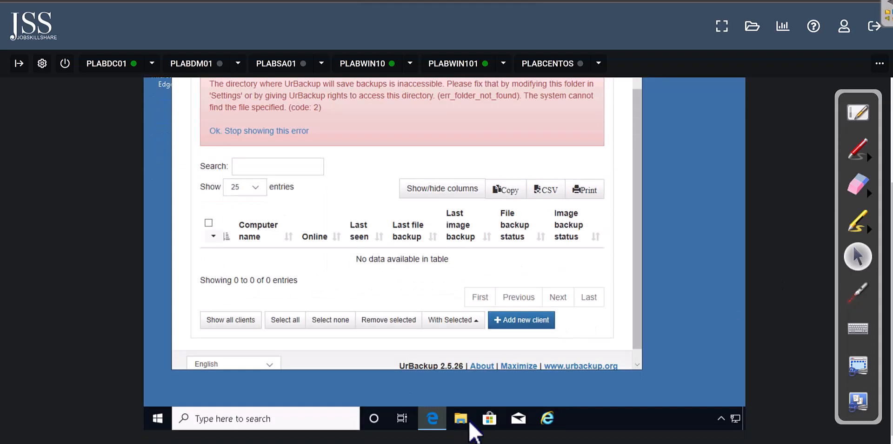
Step: Create a folder named urbackup at the root of Local Disk (C:)
left_click(470, 421)
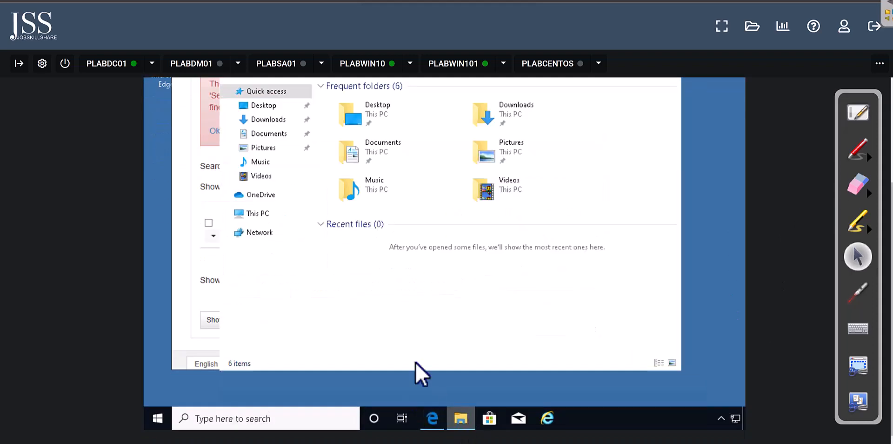
left_click(264, 213)
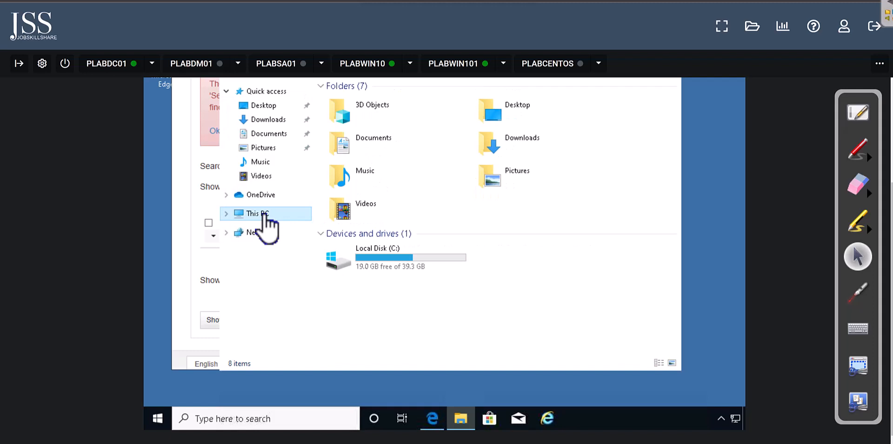
double_click(430, 255)
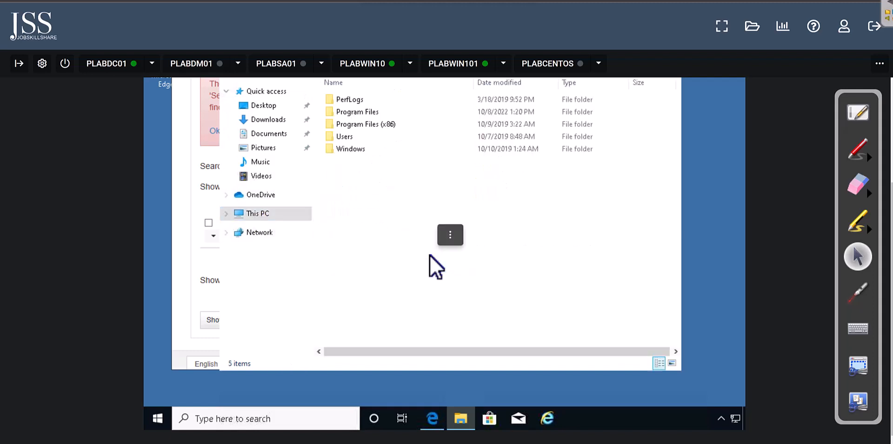
right_click(350, 178)
mouse_move(397, 292)
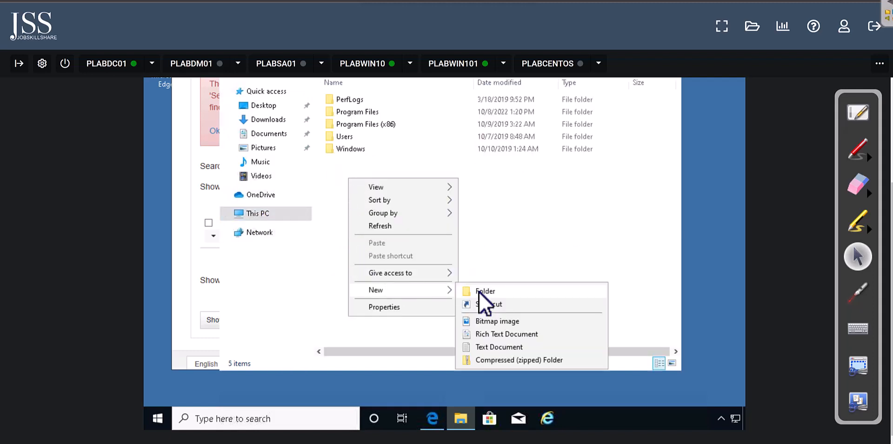
left_click(479, 291)
type("urbackup")
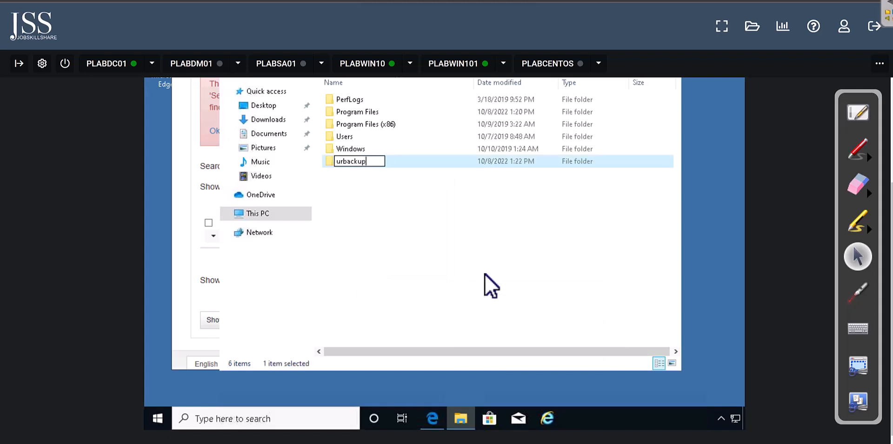
left_click(485, 274)
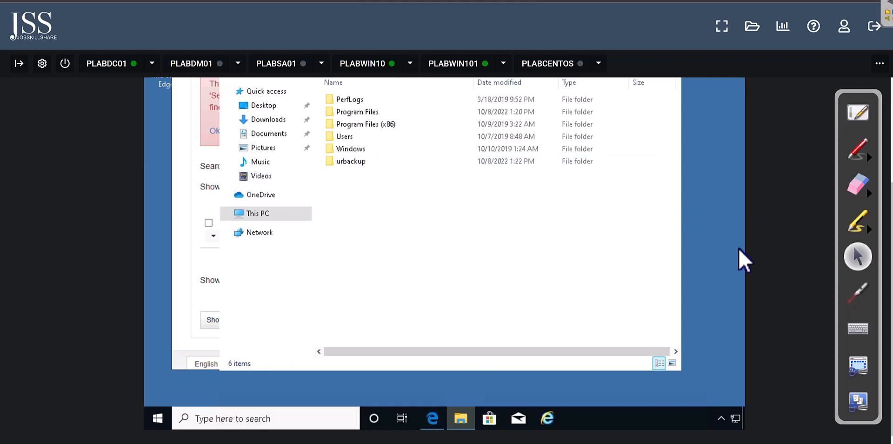
Step: Return to the UrBackup status page in Edge
right_click(543, 418)
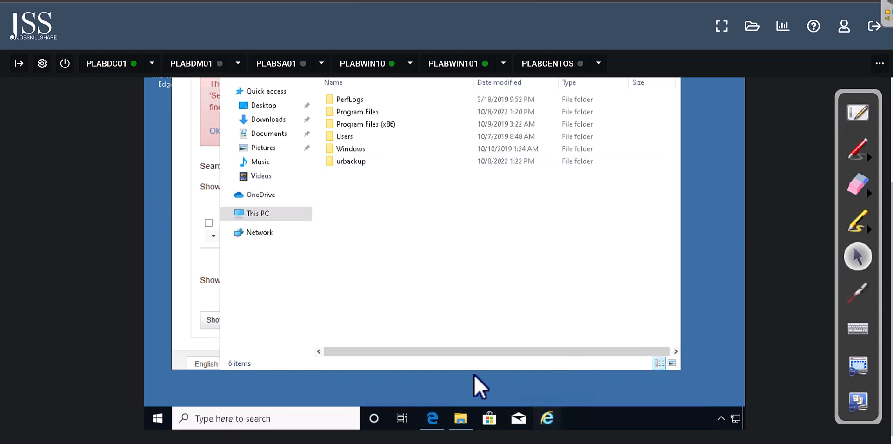
left_click(432, 417)
left_click_drag(891, 298, 892, 219)
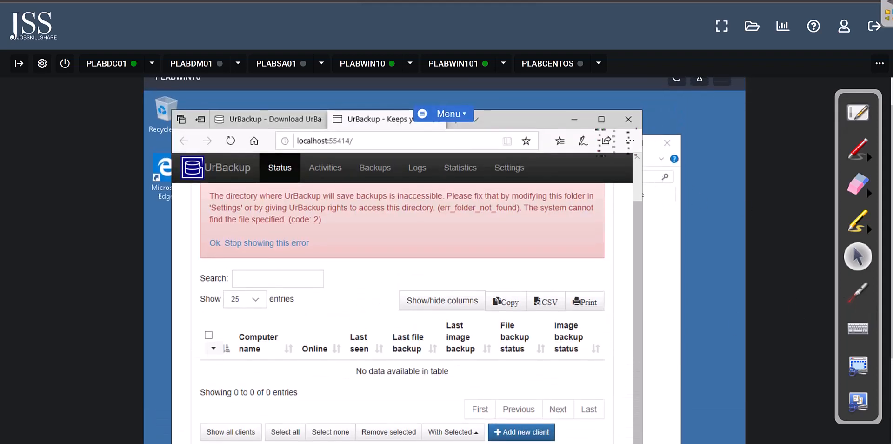
Step: Maximize the page and save Server settings with backup storage path C:\urbackup
left_click(599, 122)
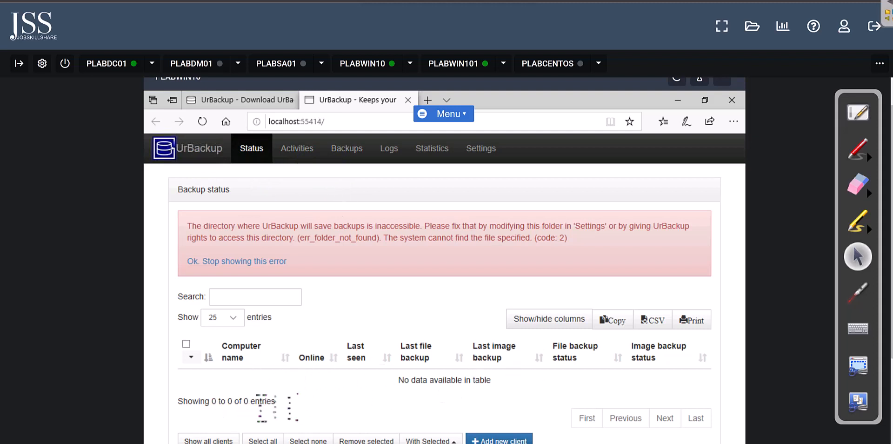
left_click(482, 151)
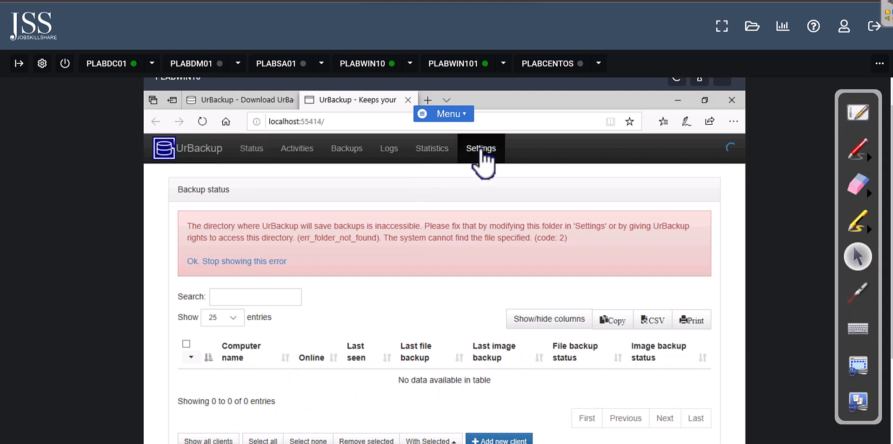
left_click_drag(410, 273, 361, 273)
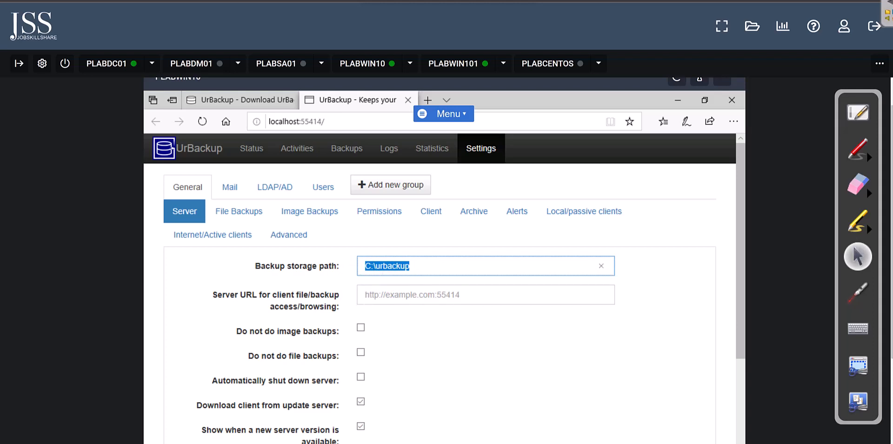
left_click_drag(891, 254, 892, 330)
left_click_drag(744, 219, 734, 236)
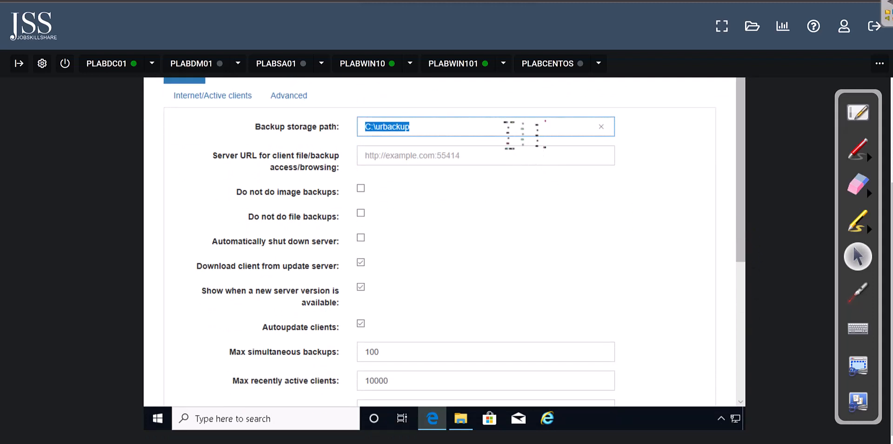
left_click(523, 135)
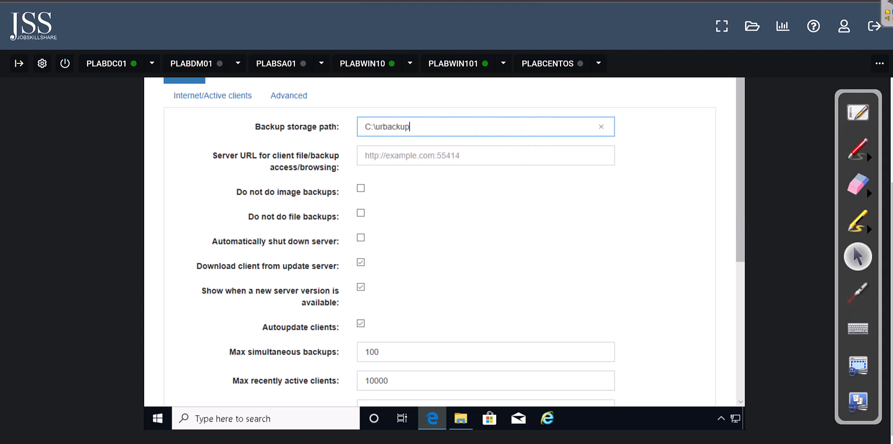
scroll(732, 347, "down", 3)
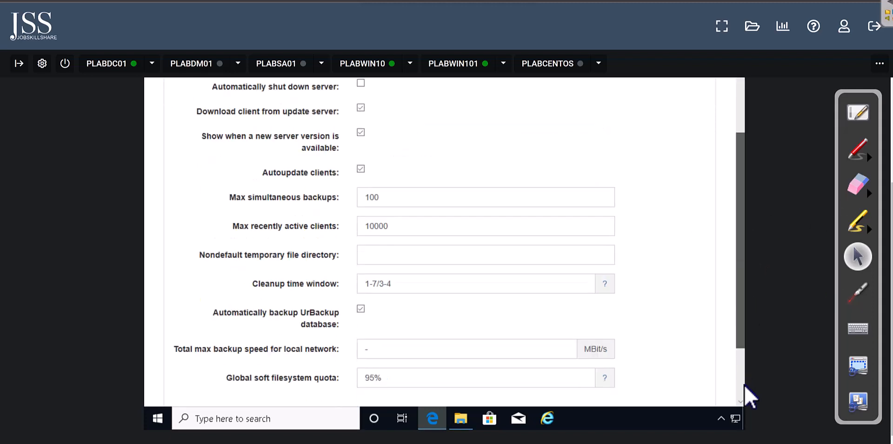
scroll(743, 381, "down", 2)
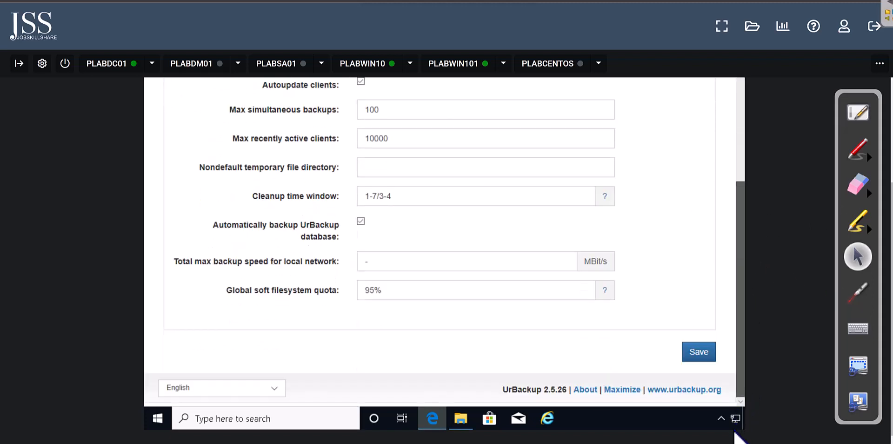
left_click(698, 354)
left_click_drag(891, 293, 892, 223)
Step: Go to Status and select the 'fsutil 8dot3name set C: 1' command in the warning
left_click(211, 138)
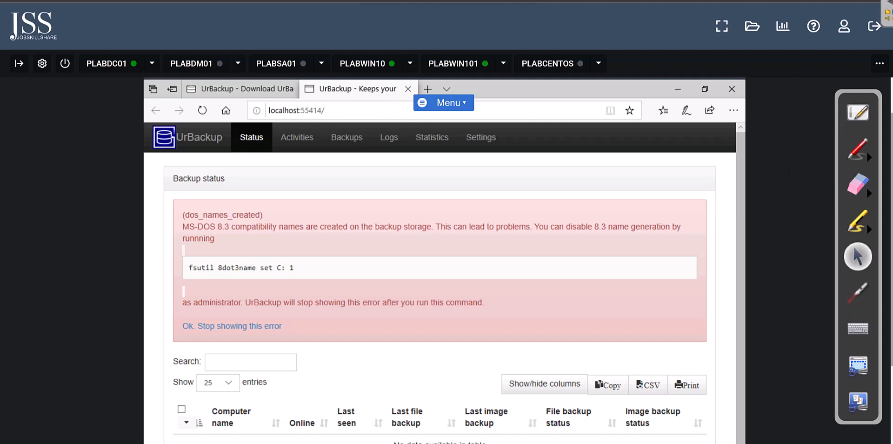
scroll(444, 261, "down", 2)
left_click_drag(295, 174, 186, 177)
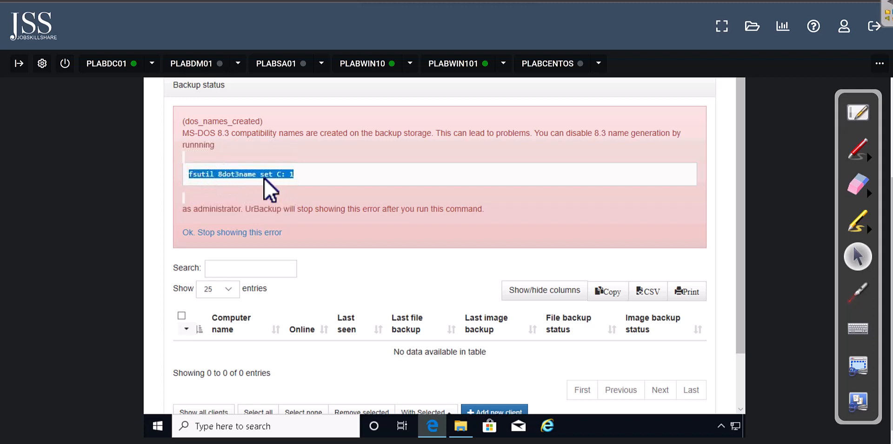
left_click(319, 183)
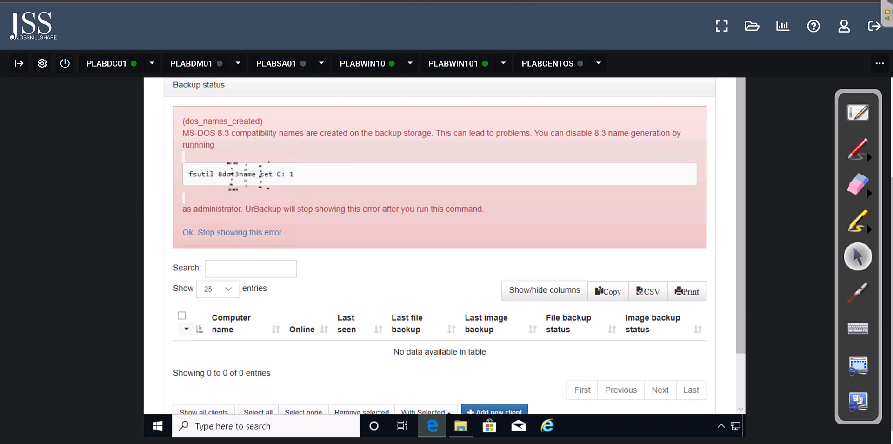
Step: Open Command Prompt as administrator and place it beside the UrBackup warning
left_click(257, 425)
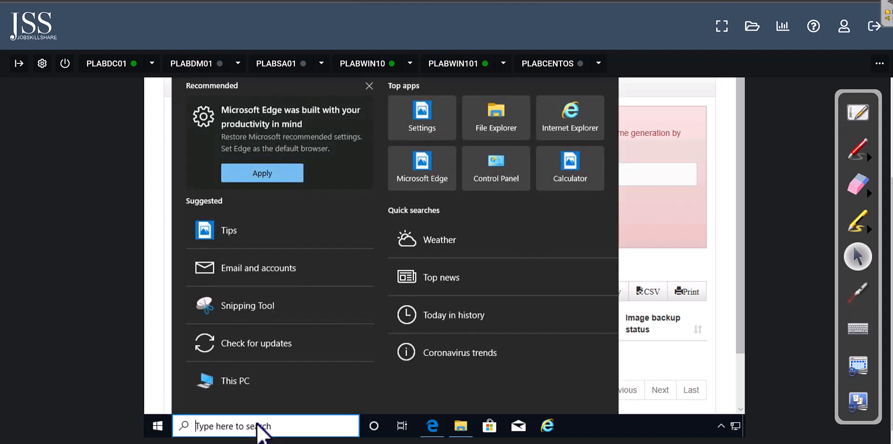
type("cmd")
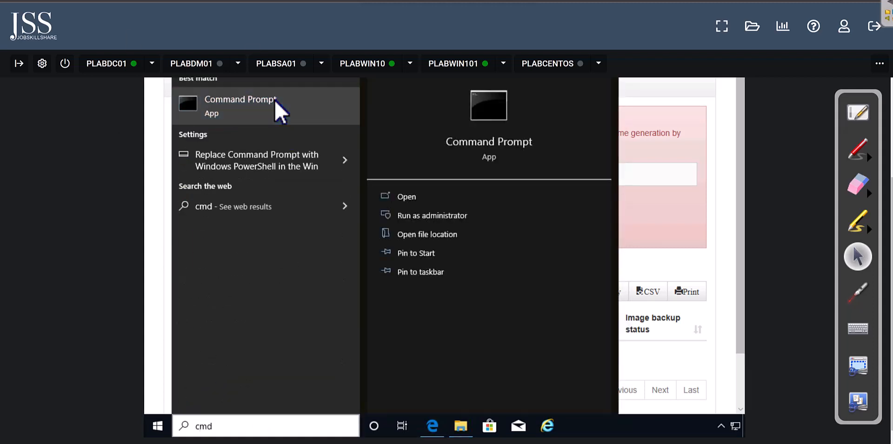
right_click(274, 100)
left_click(292, 111)
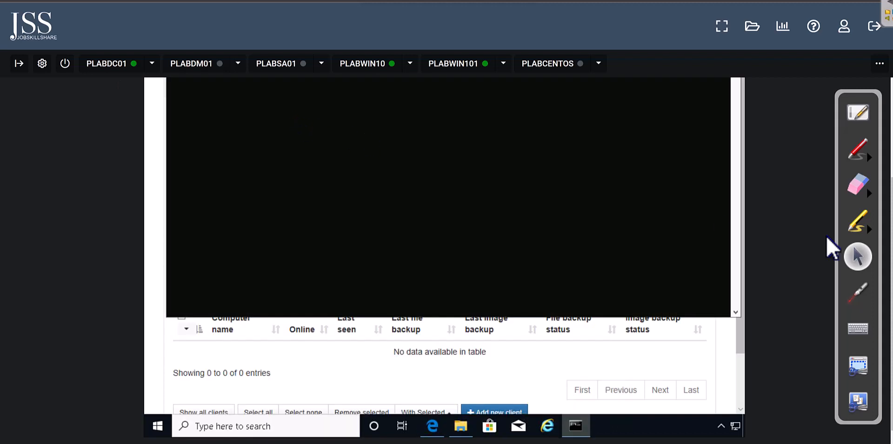
left_click_drag(889, 184, 889, 174)
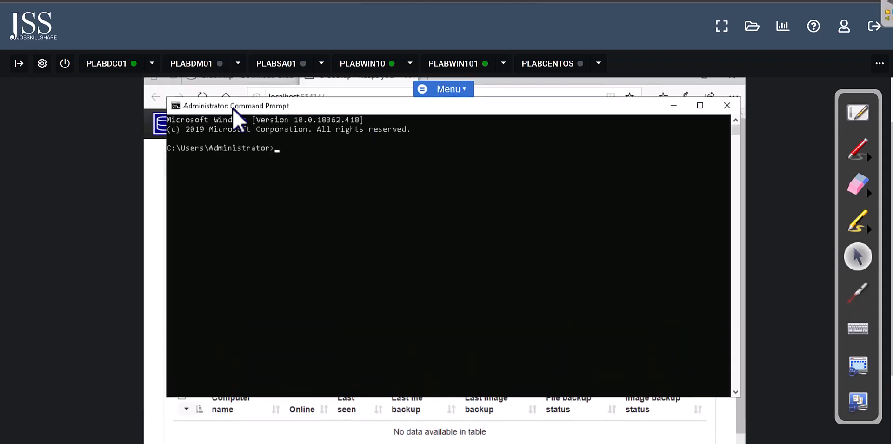
left_click_drag(468, 225, 489, 219)
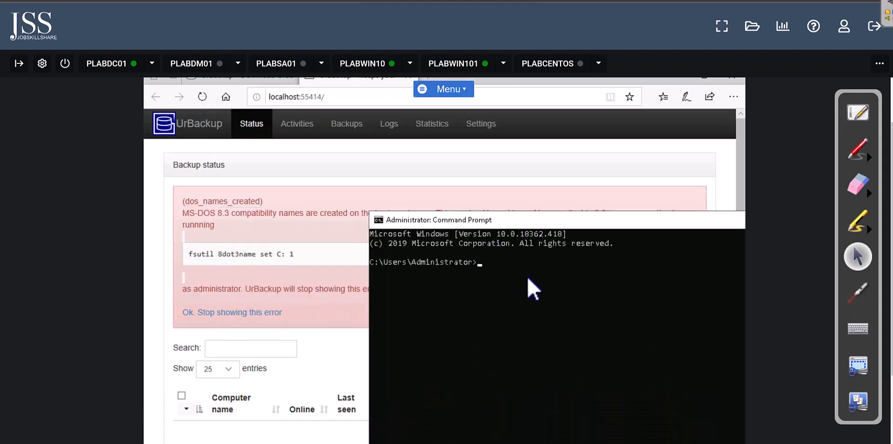
Step: Run 'fsutil 8dot3name set C: 1' to disable 8.3 names on C:, then close the console
type("fsutil 8dot")
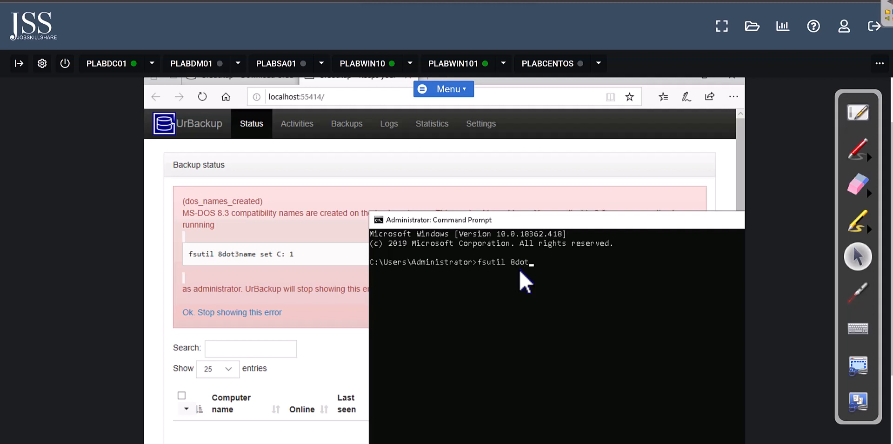
type("name set C: 1")
key("Return")
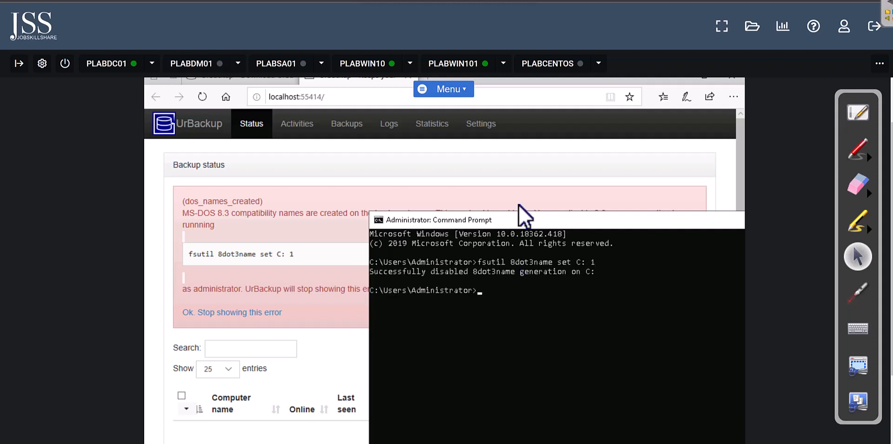
left_click_drag(513, 217, 467, 182)
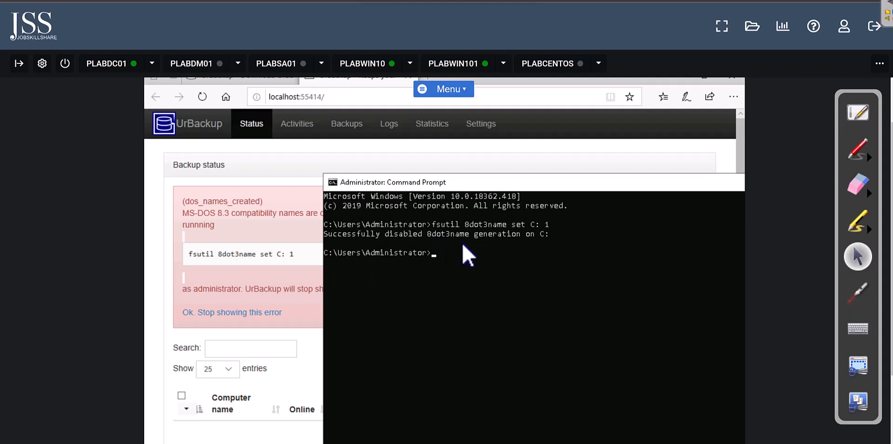
left_click_drag(598, 185, 423, 190)
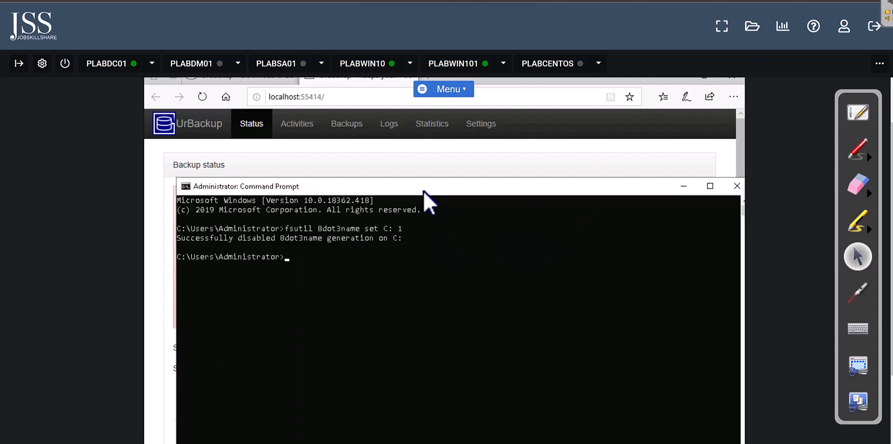
left_click(731, 187)
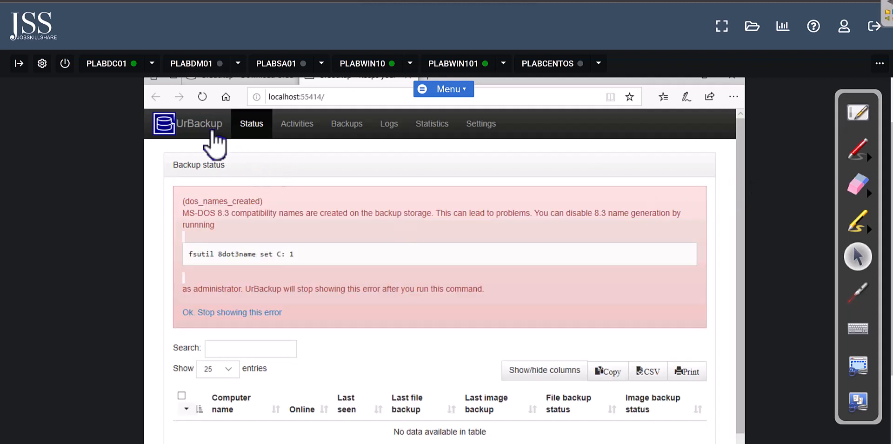
Step: Reload the UrBackup Status page so the MS-DOS 8.3 names warning disappears
left_click(203, 96)
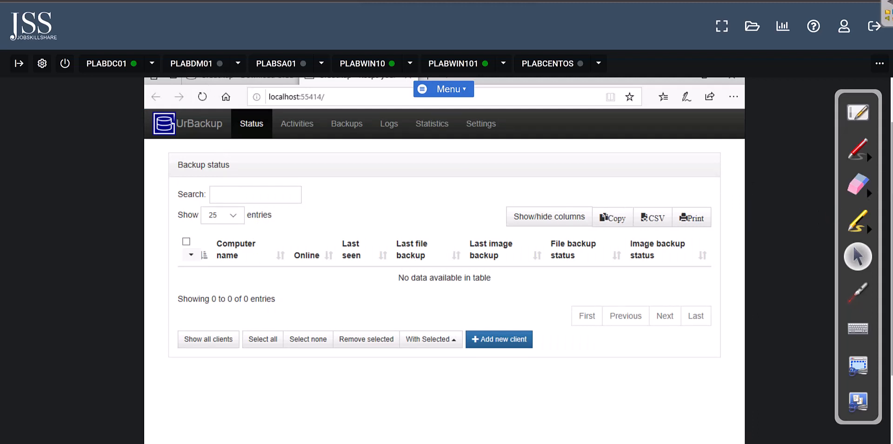
left_click_drag(891, 223, 892, 202)
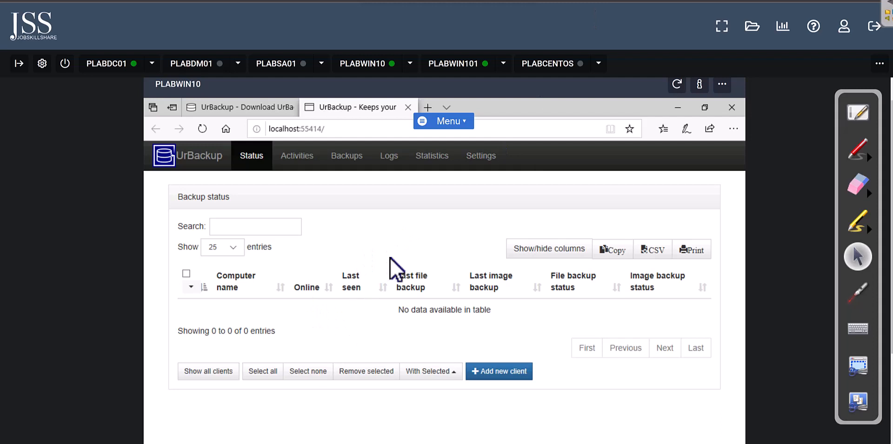
Step: Open UrBackup server Settings and review the general and File Backups settings
left_click(482, 157)
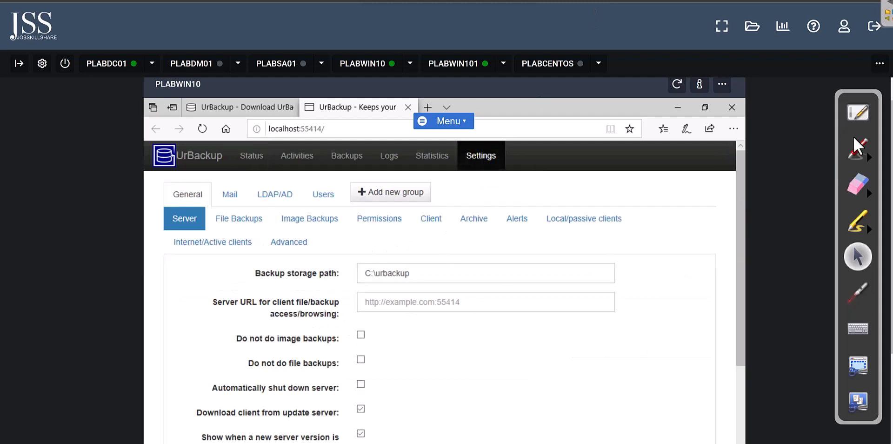
left_click_drag(891, 123, 888, 189)
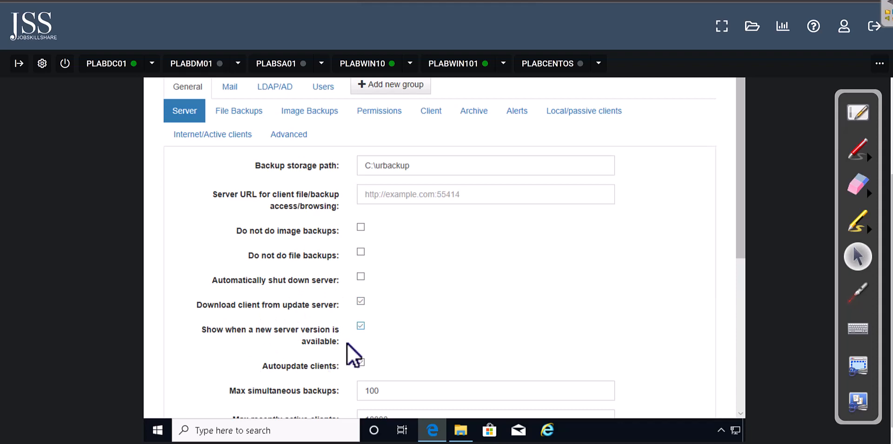
scroll(347, 347, "down", 5)
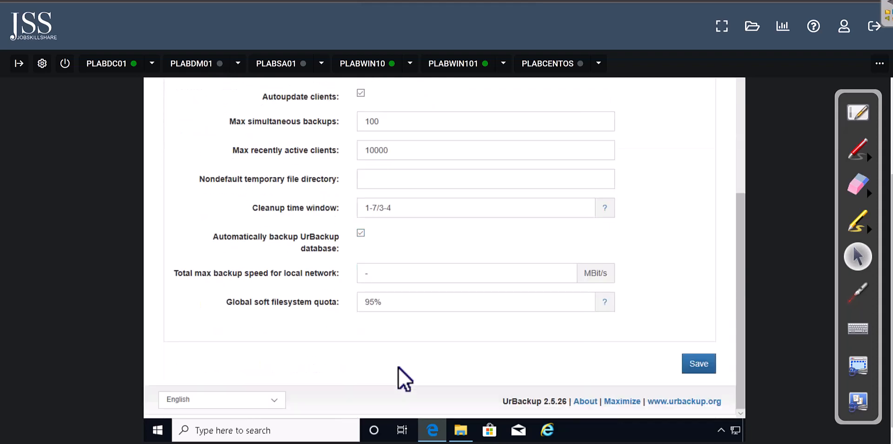
scroll(398, 367, "up", 5)
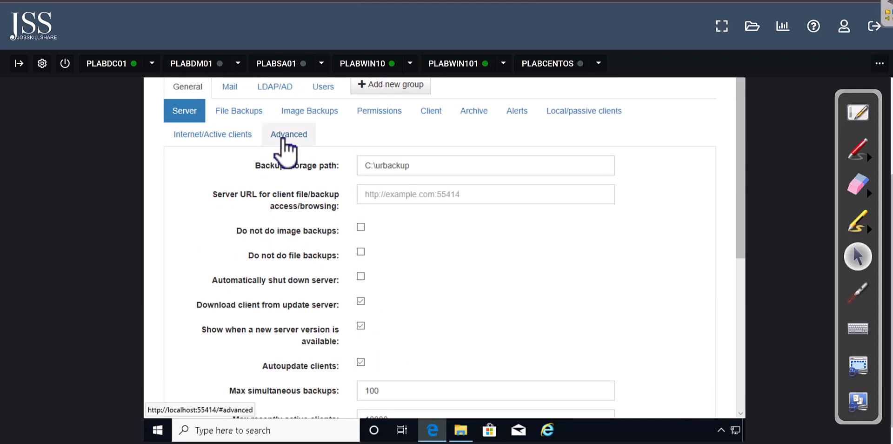
left_click(248, 117)
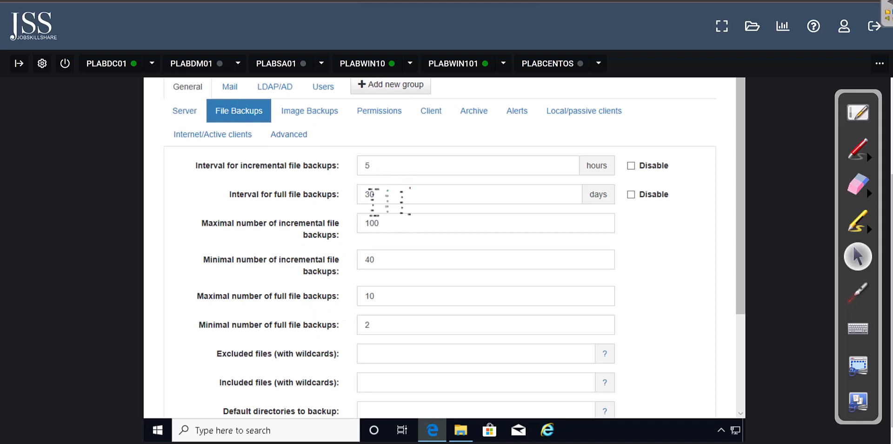
scroll(375, 318, "down", 1)
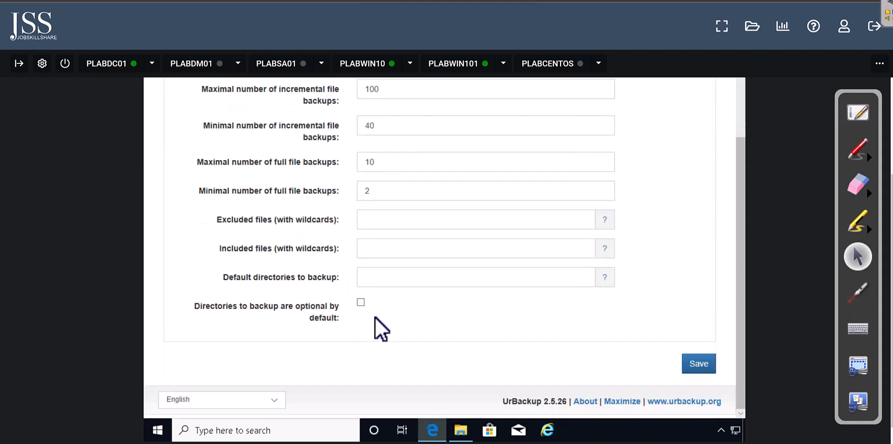
scroll(375, 317, "up", 3)
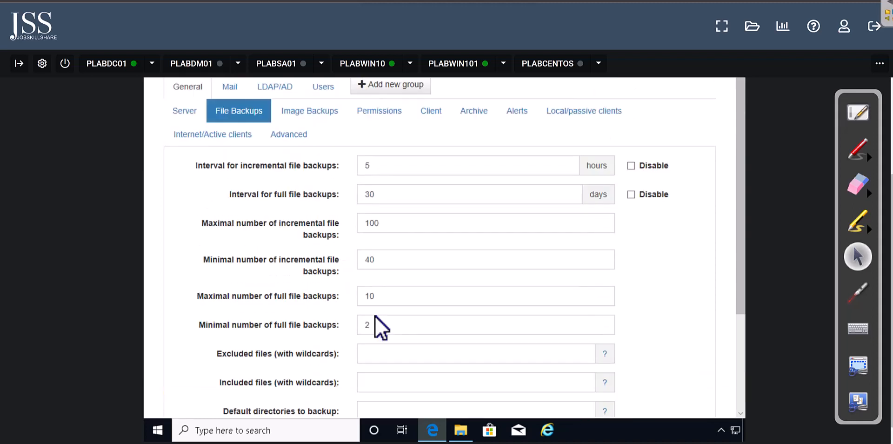
Step: Review the Image Backups, Permissions, Client, Local/passive clients and Advanced settings tabs
left_click(328, 115)
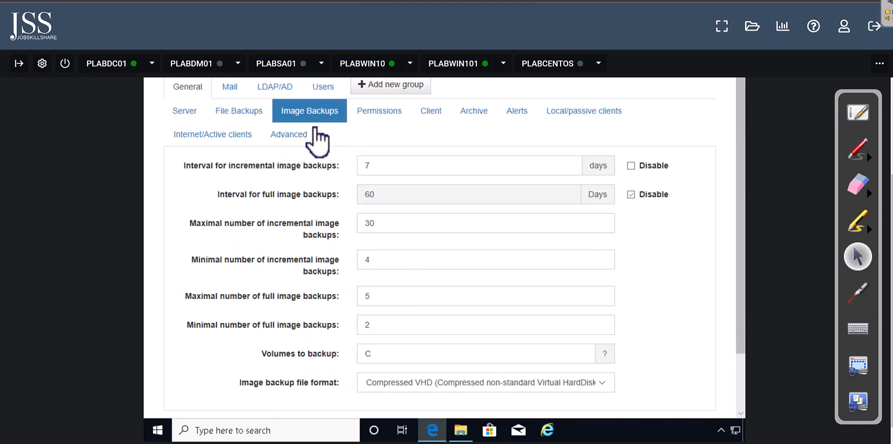
left_click(386, 113)
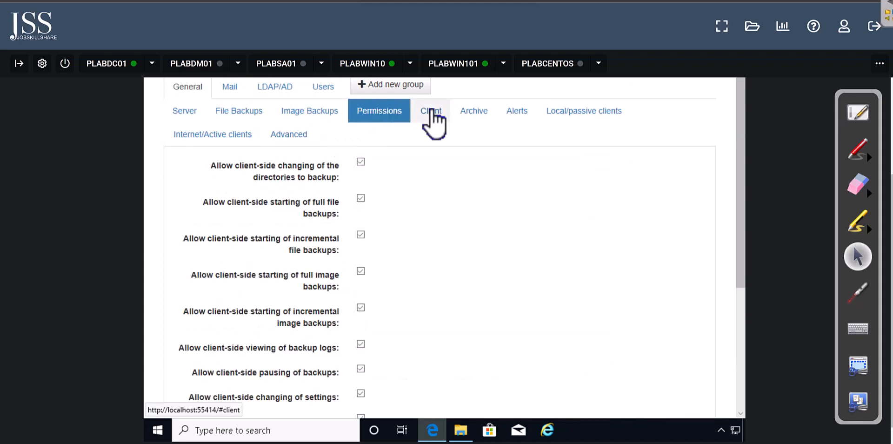
left_click(431, 113)
left_click(607, 112)
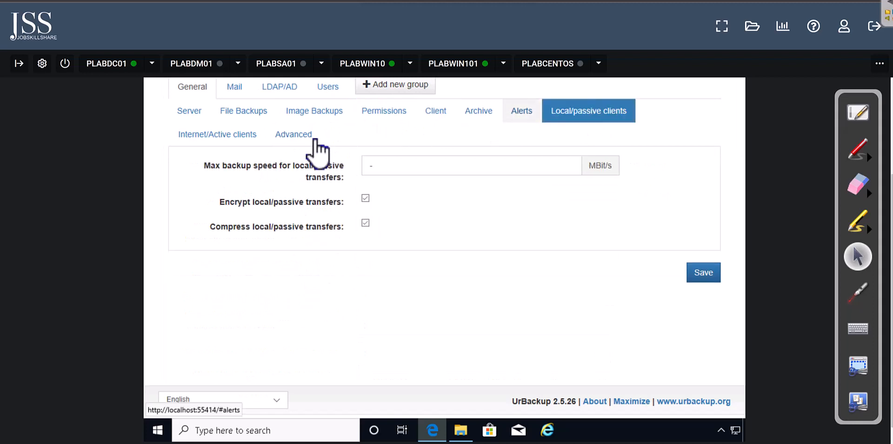
left_click(289, 135)
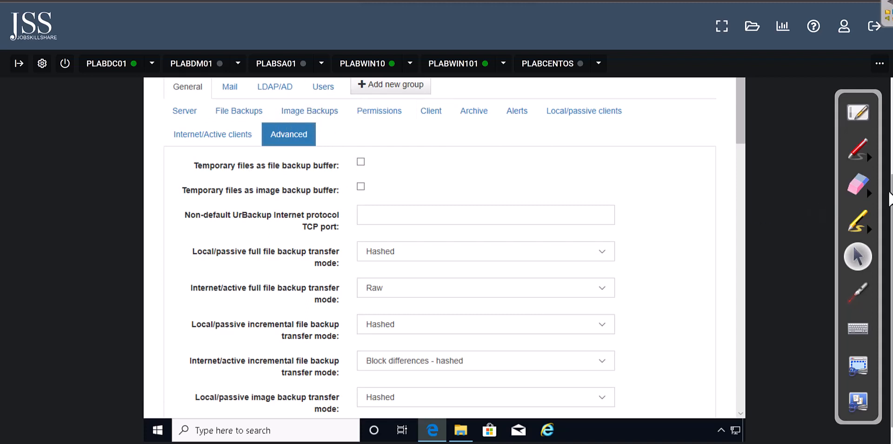
scroll(891, 204, "up", 3)
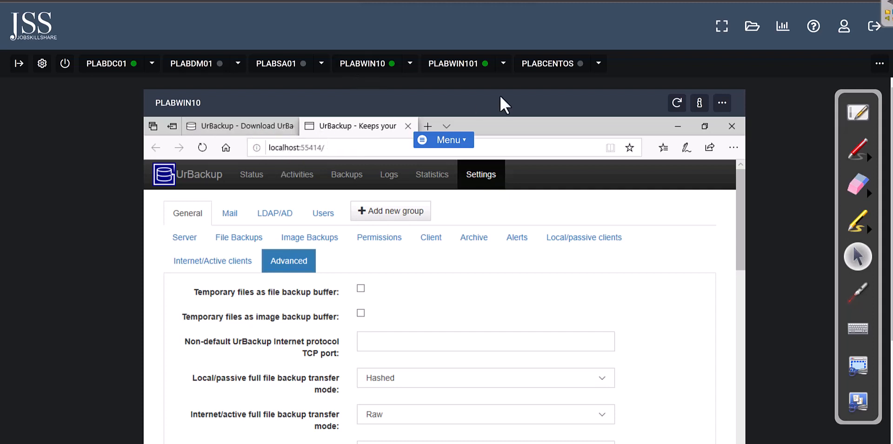
left_click(458, 76)
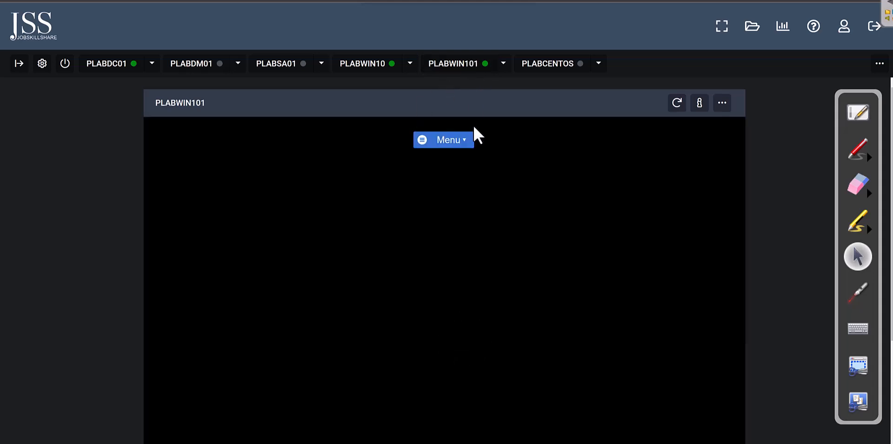
Step: Open Microsoft Edge on PLABWIN101 and go to the Google homepage
scroll(888, 189, "down", 3)
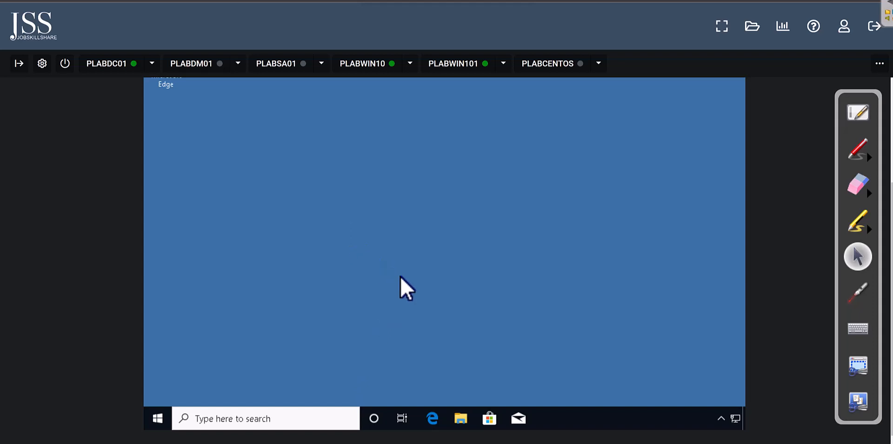
left_click(428, 420)
left_click_drag(891, 256, 891, 198)
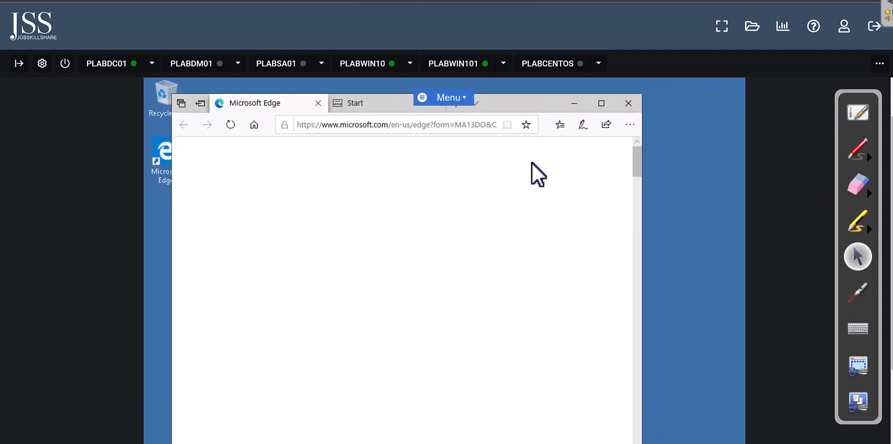
left_click(404, 124)
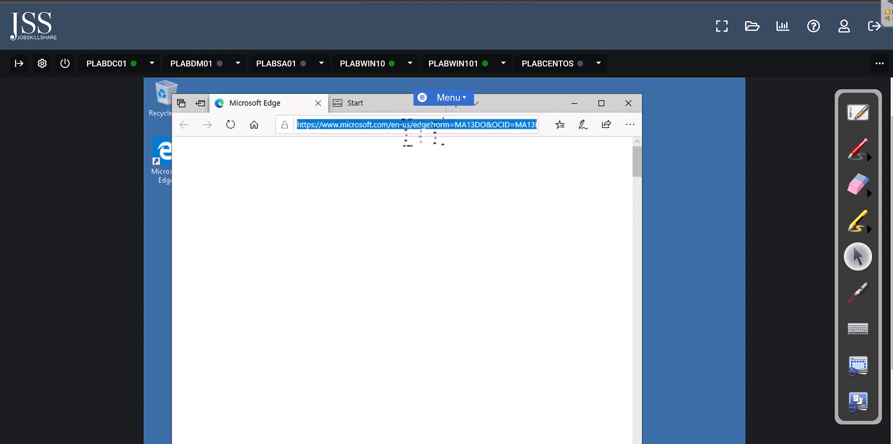
type("google")
key("Return")
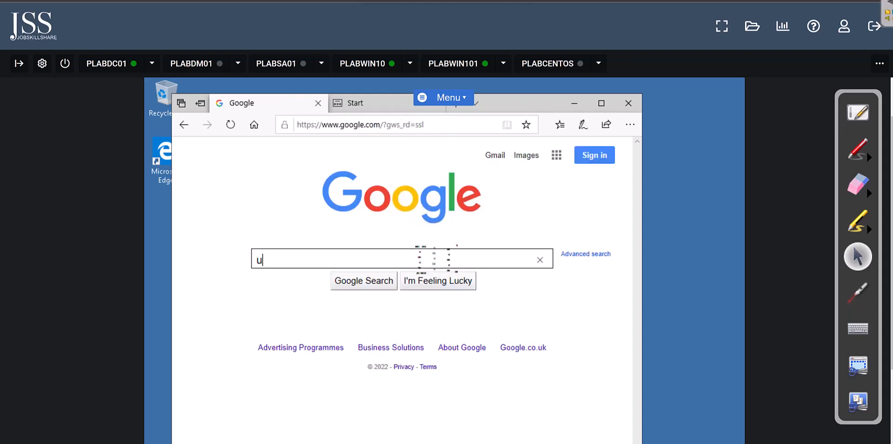
Step: Search Google for 'urbackup', accept cookies, and open the UrBackup download page
type("urbackup")
key("Return")
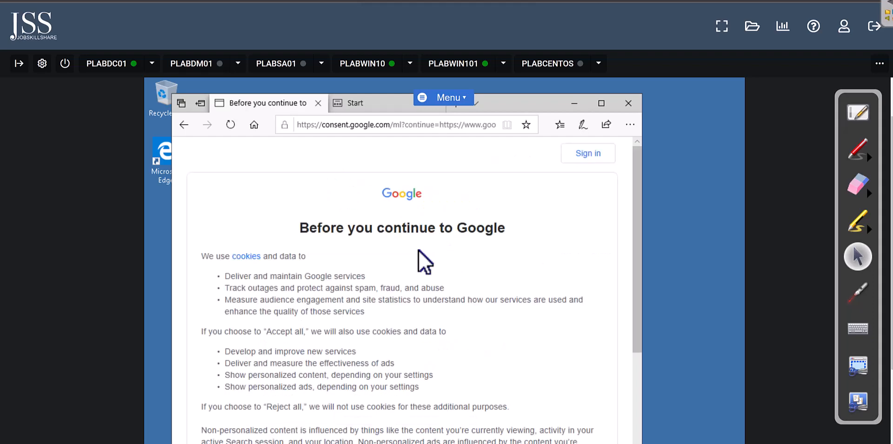
scroll(412, 268, "down", 5)
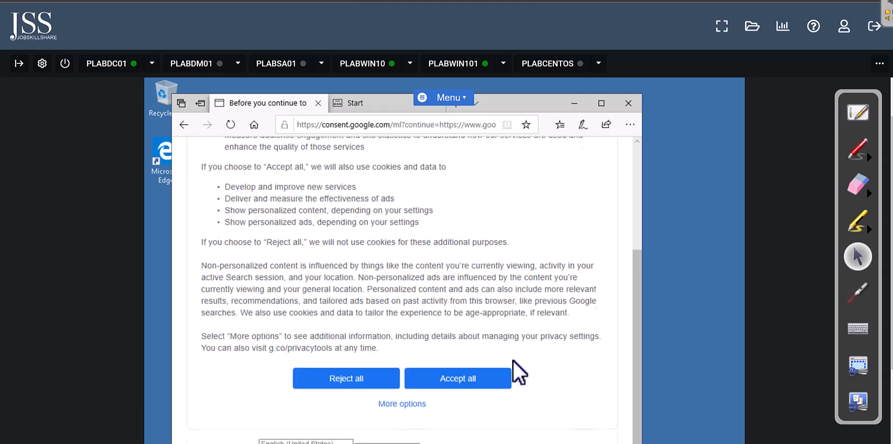
left_click(476, 378)
left_click(299, 282)
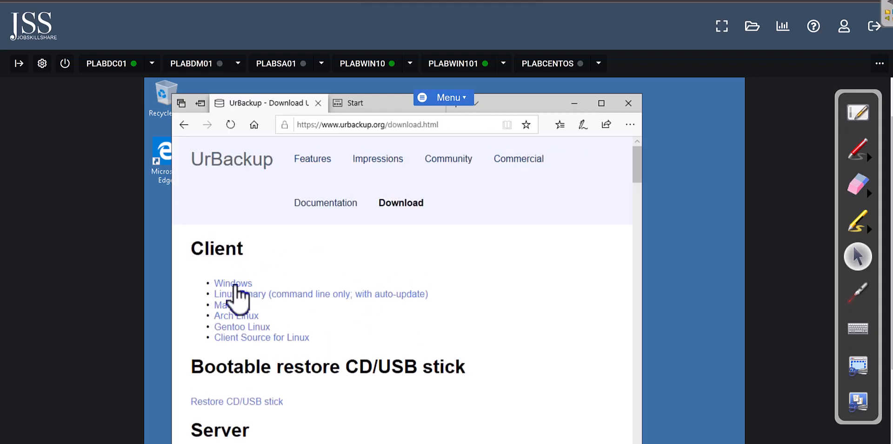
Step: Download the UrBackup Client 2.5.20 Windows installer and run it
left_click(235, 284)
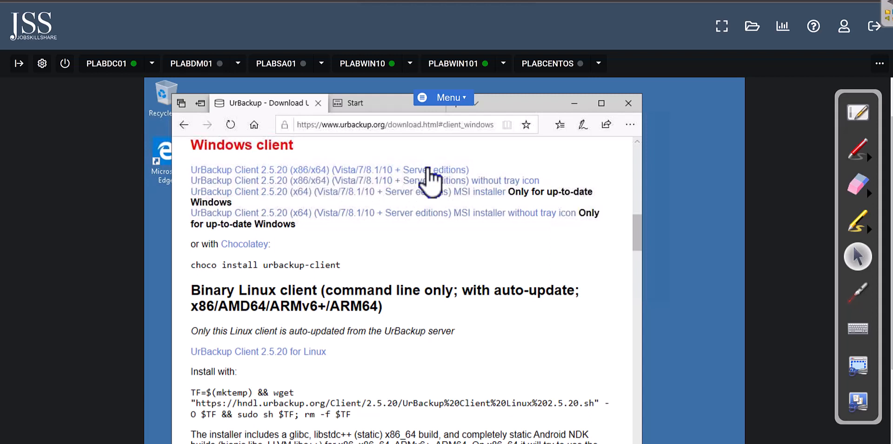
left_click(391, 172)
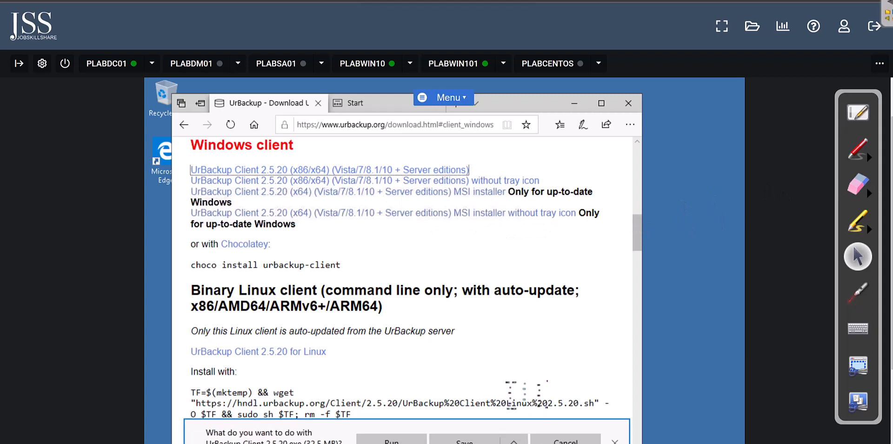
scroll(525, 391, "down", 3)
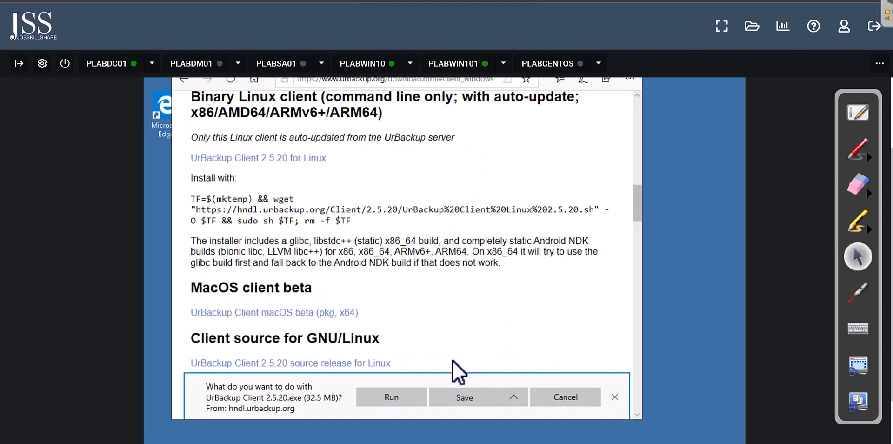
left_click(391, 395)
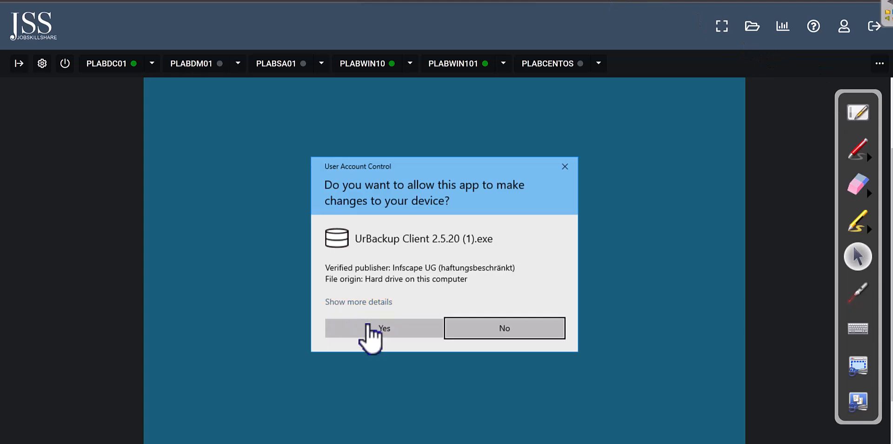
Step: Approve UAC and install UrBackup Client in English to the default folder, then minimize Edge
left_click(361, 327)
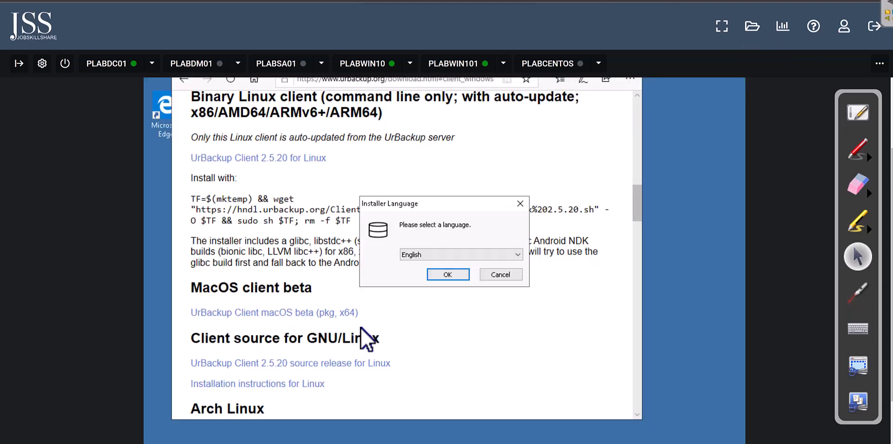
left_click(444, 278)
left_click(524, 345)
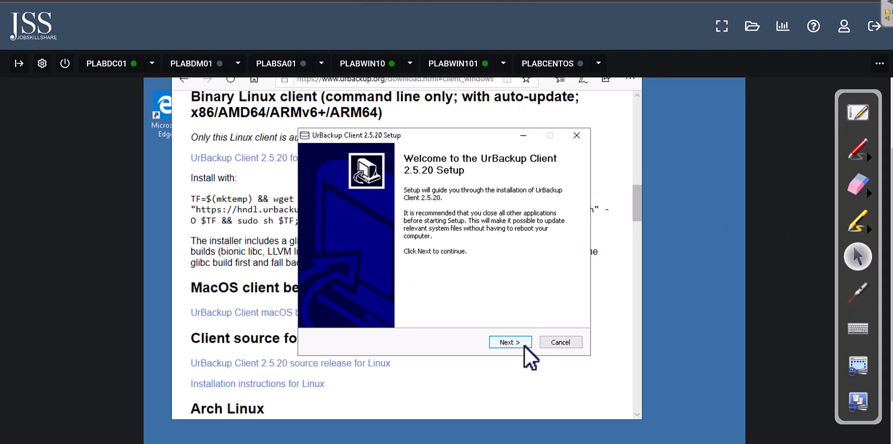
left_click(512, 343)
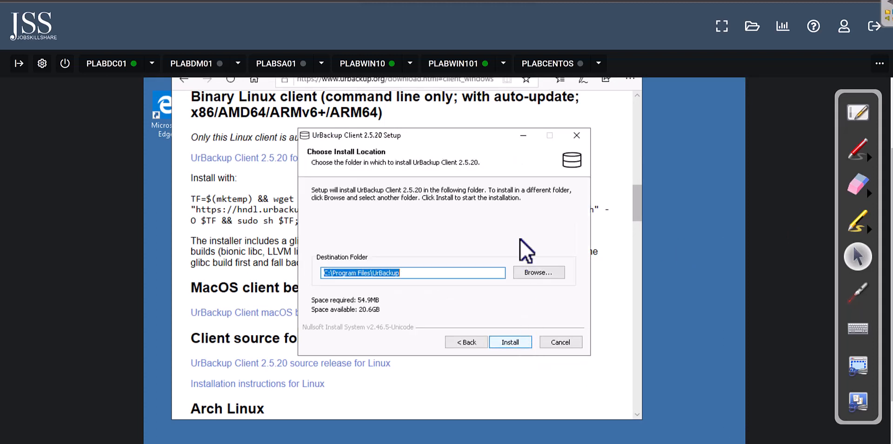
left_click(511, 345)
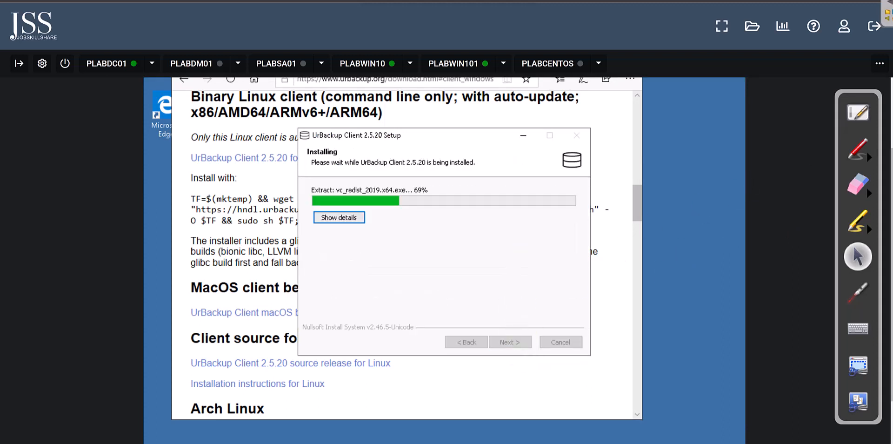
scroll(635, 142, "up", 2)
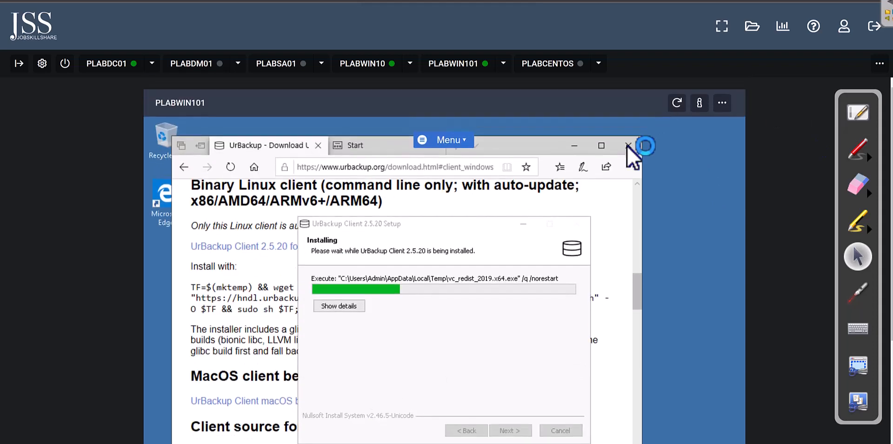
left_click(574, 146)
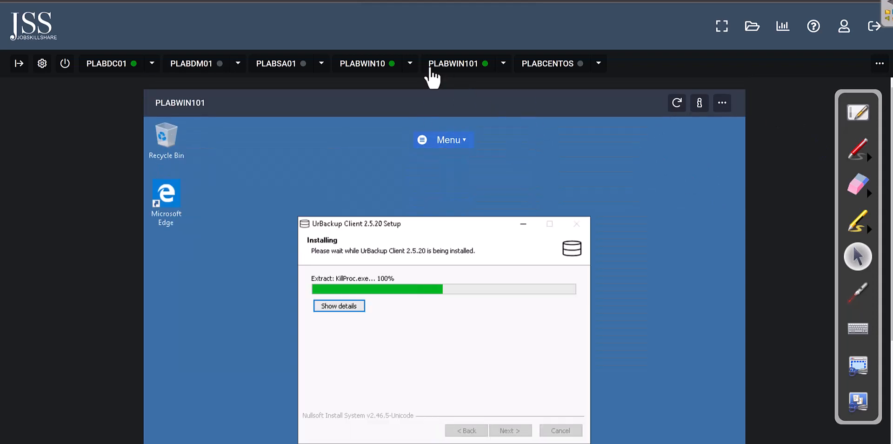
Step: On PLABWIN10, check the file backup intervals: incremental every 5 hours, full every 30 days
left_click(377, 65)
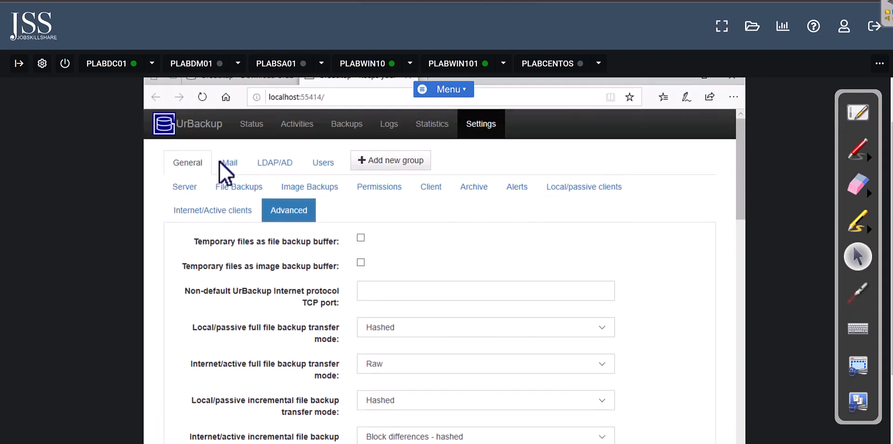
left_click(218, 188)
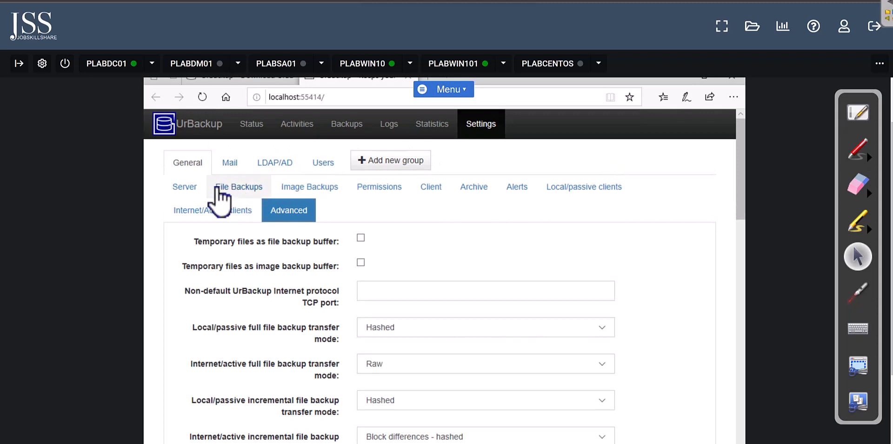
left_click(184, 188)
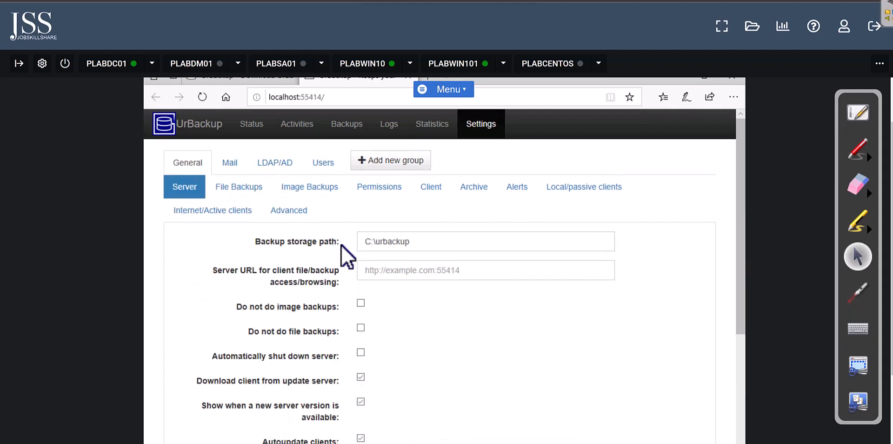
scroll(365, 285, "down", 1)
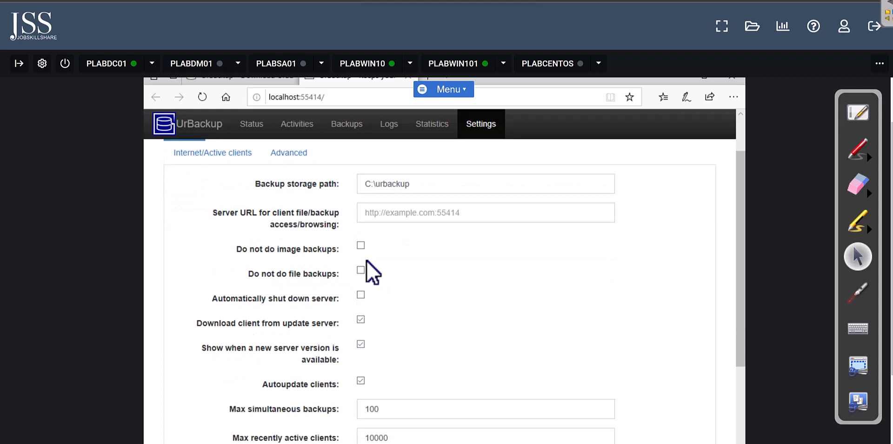
scroll(368, 261, "up", 1)
left_click(239, 187)
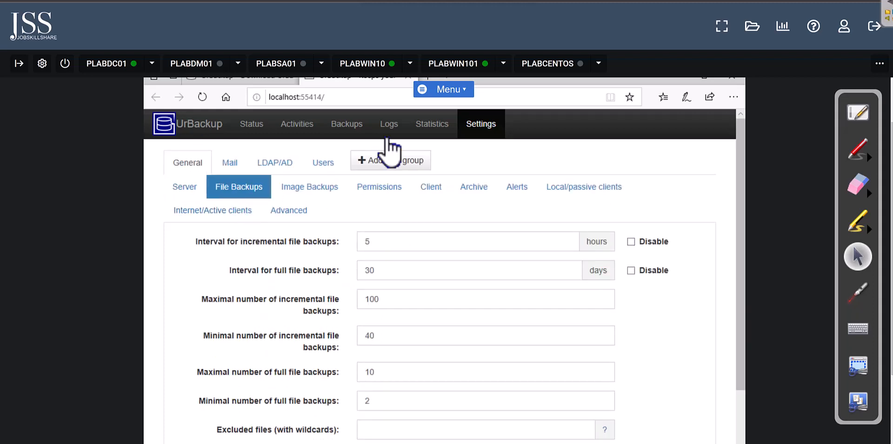
Step: Back on PLABWIN101, finish client setup keeping the default file set and system volume C
left_click(459, 66)
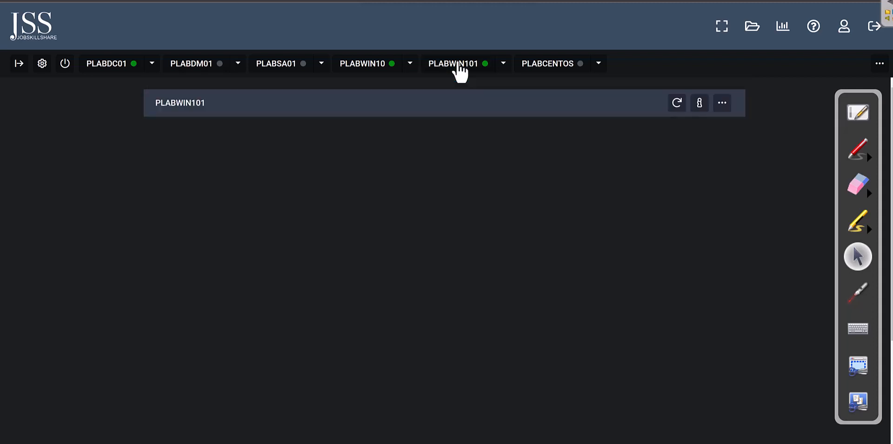
left_click_drag(892, 170, 890, 183)
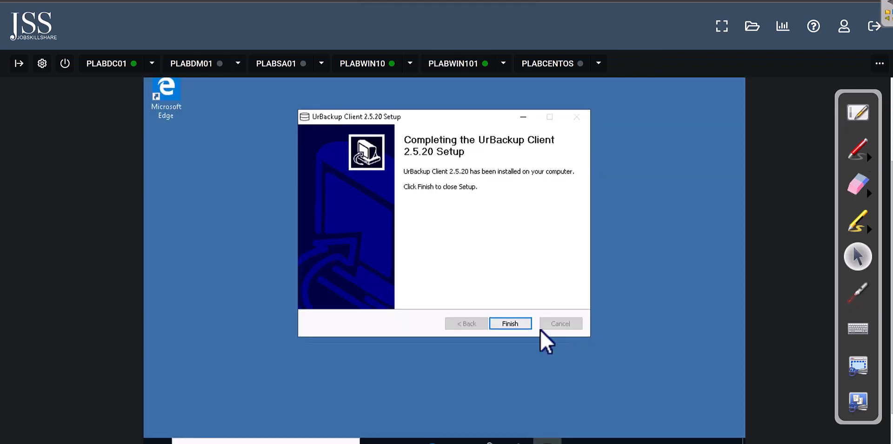
left_click(512, 324)
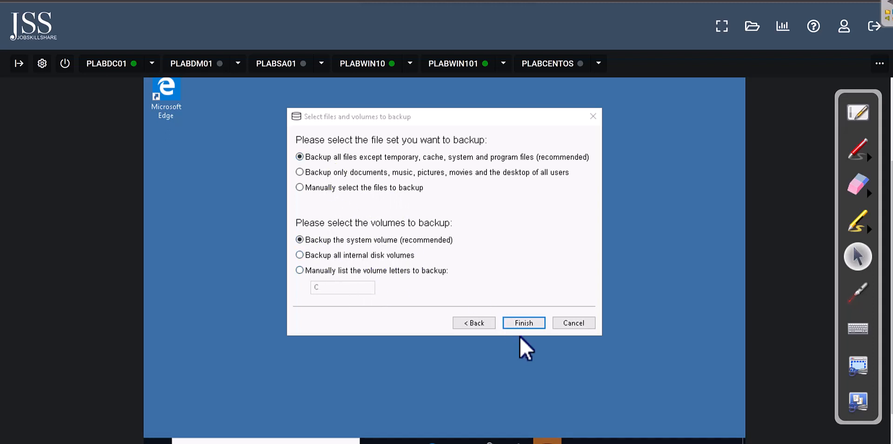
left_click(524, 323)
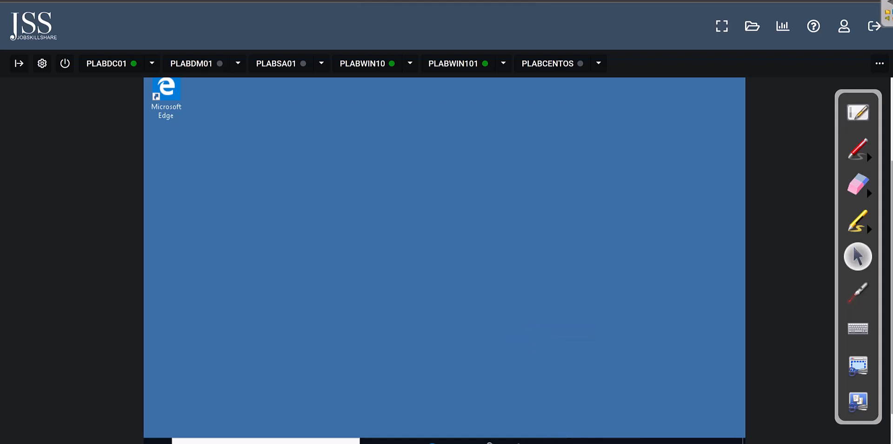
Step: Check the UrBackup tray icon reporting a full file backup indexing, then return to PLABWIN10
mouse_move(722, 420)
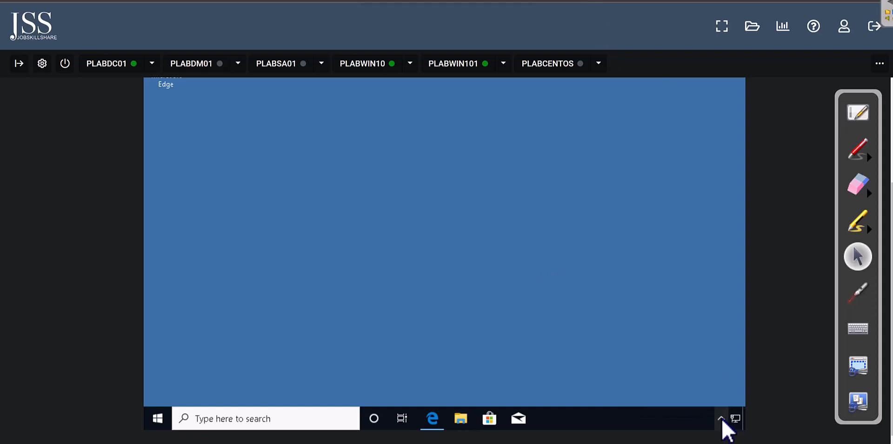
left_click(722, 423)
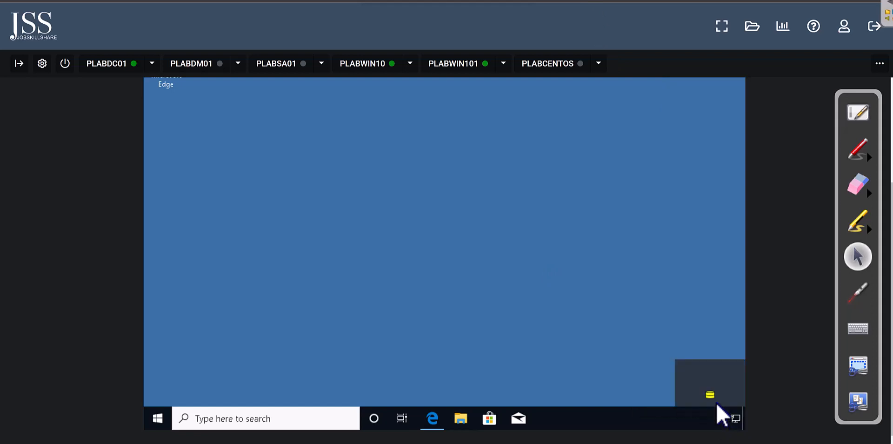
mouse_move(716, 403)
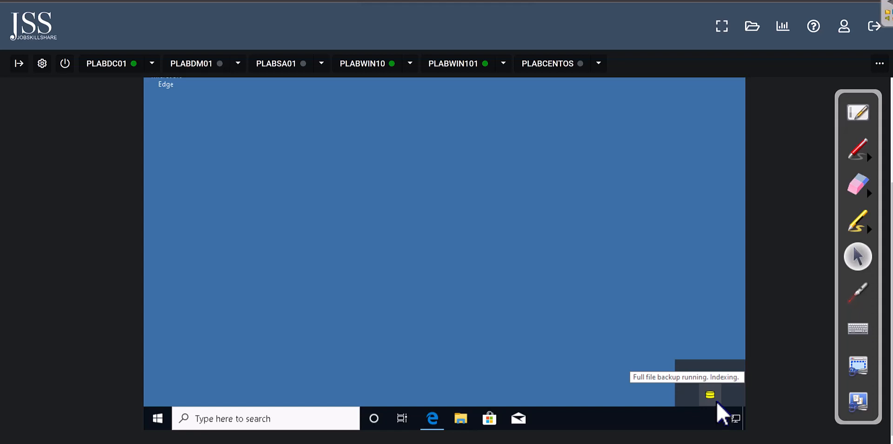
left_click(369, 70)
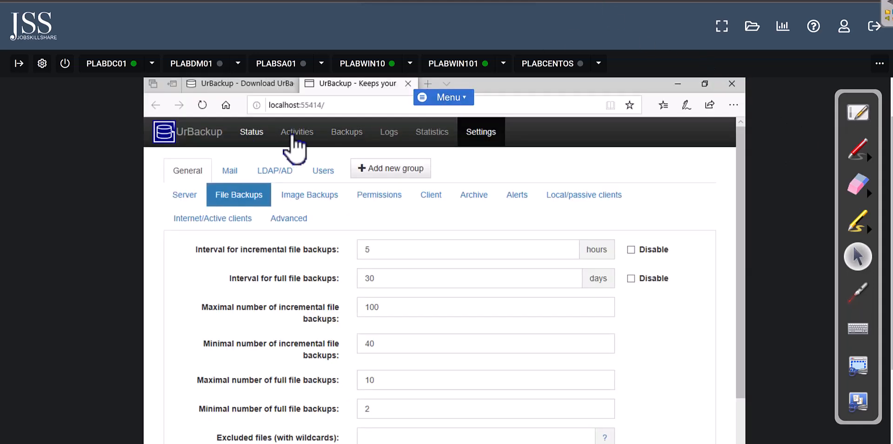
Step: Follow PLABWIN101's full backup in Activities and its log, then open its entry under Backups
left_click(293, 133)
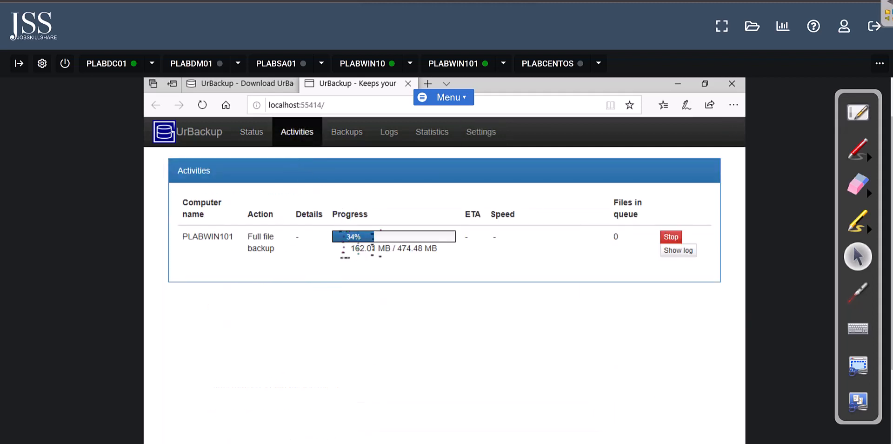
left_click_drag(233, 237, 187, 237)
left_click(263, 239)
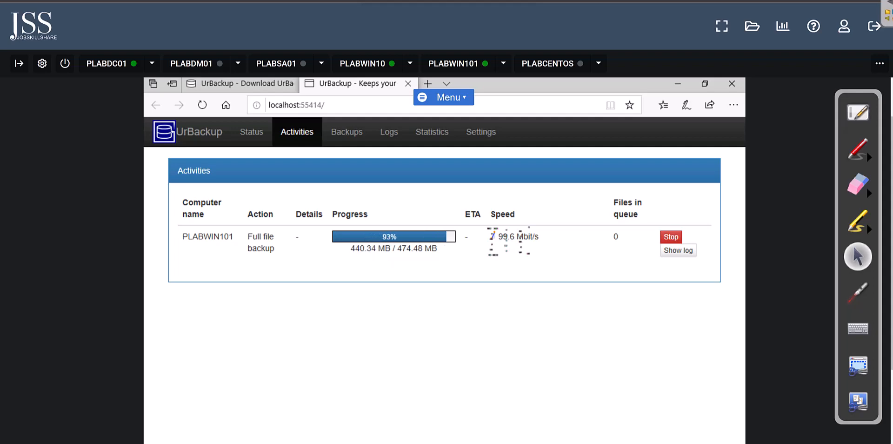
left_click(673, 252)
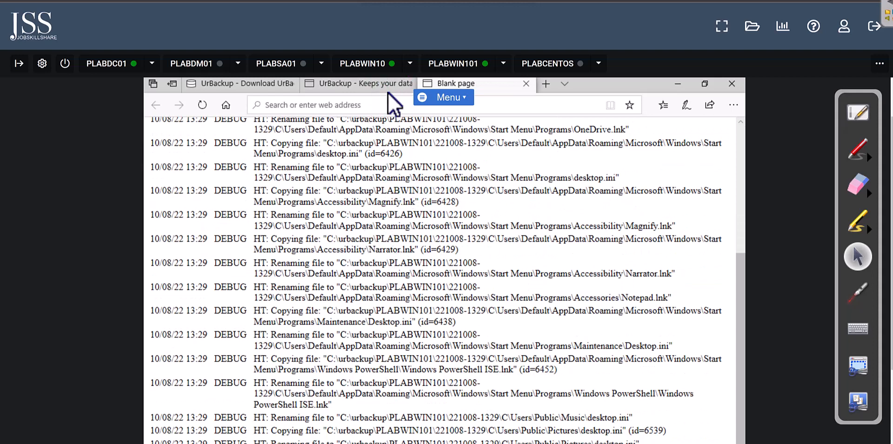
left_click(388, 85)
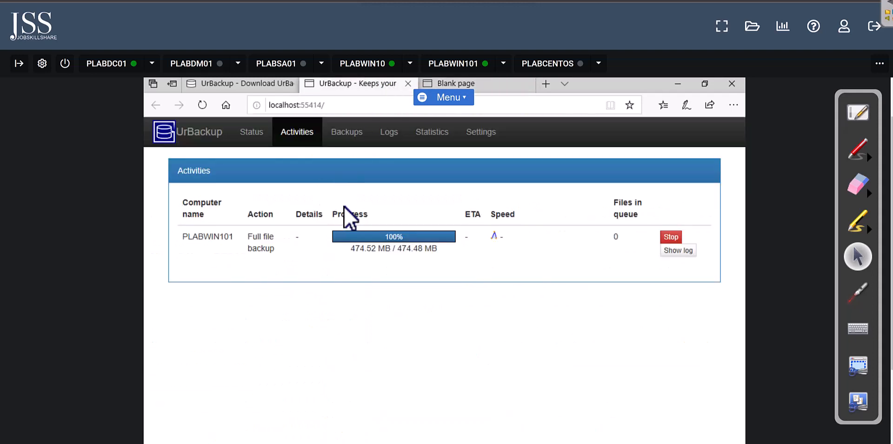
left_click(347, 139)
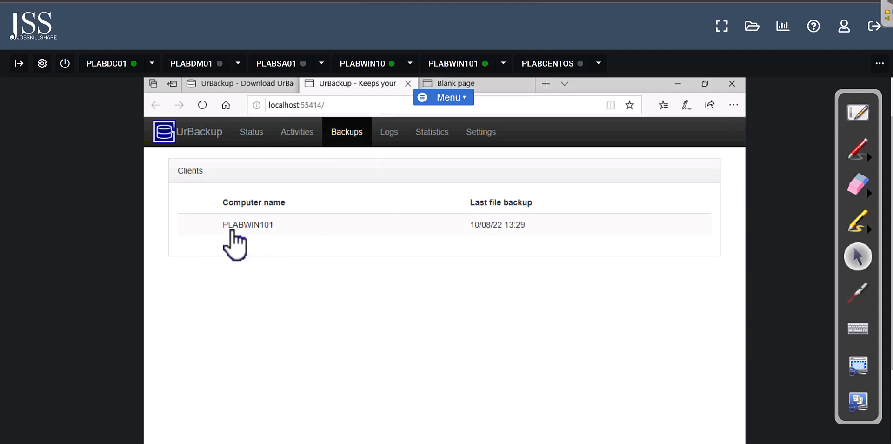
left_click(250, 228)
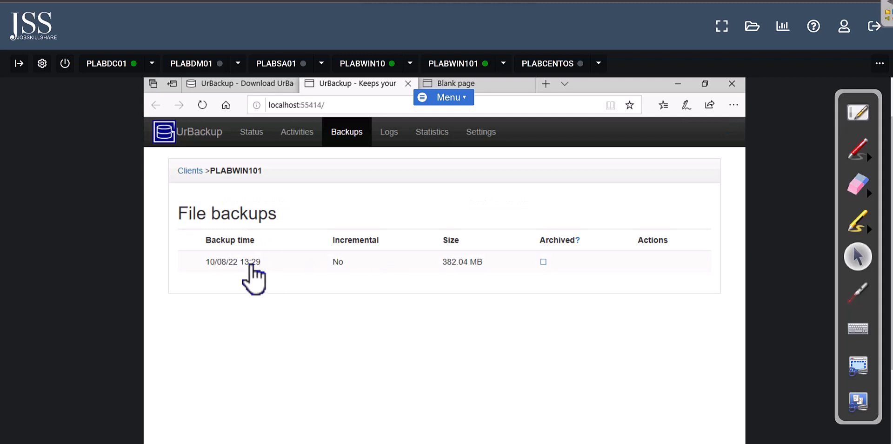
Step: Browse PLABWIN101's 10/08/22 13:29 backup down to C > Users > Admin > Searches
left_click(228, 262)
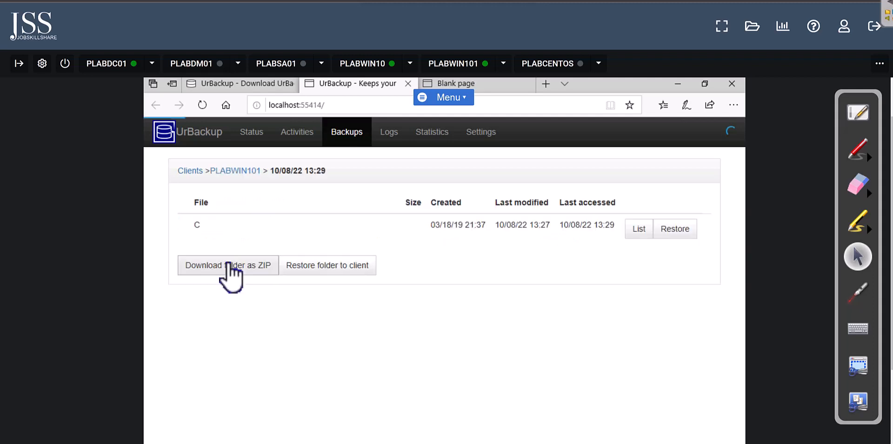
left_click(197, 225)
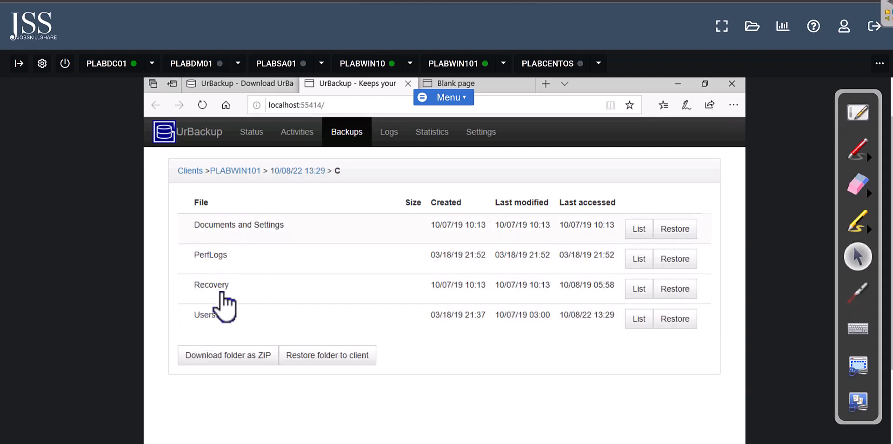
left_click(215, 331)
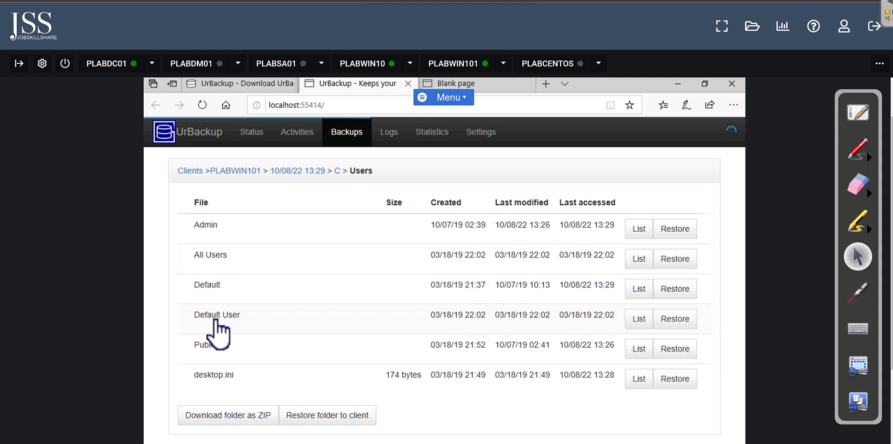
left_click(215, 226)
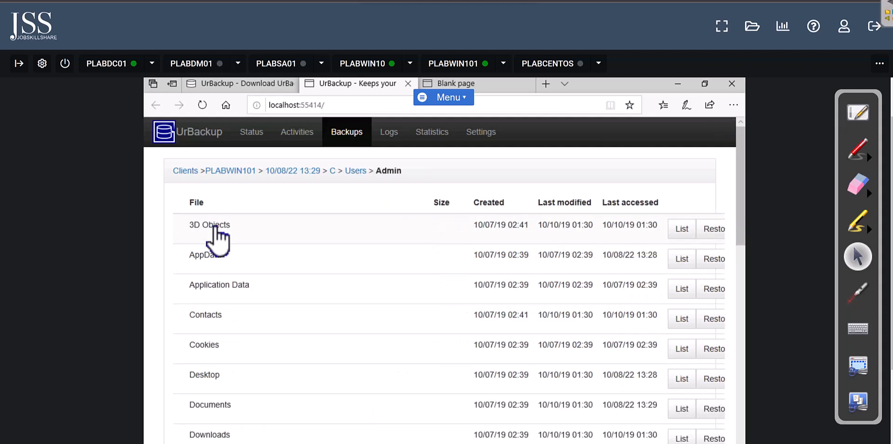
scroll(692, 246, "down", 3)
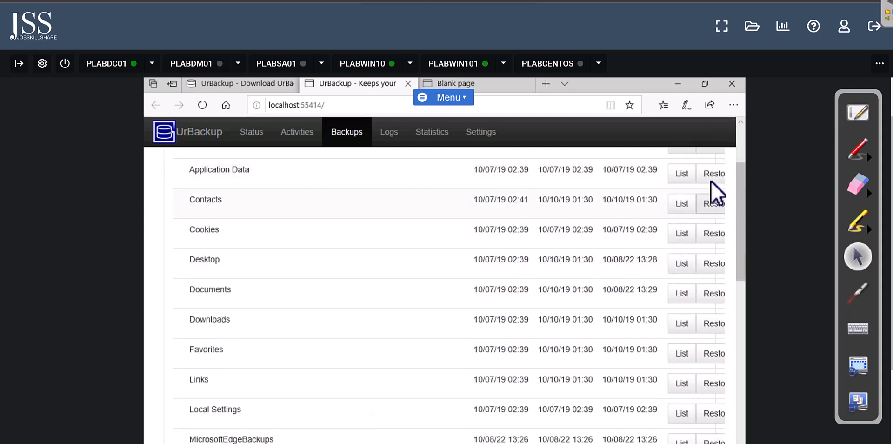
scroll(321, 260, "down", 8)
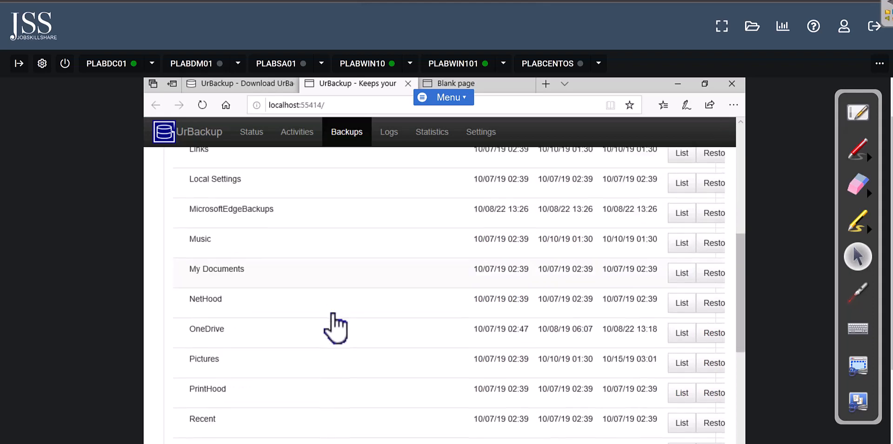
left_click(214, 305)
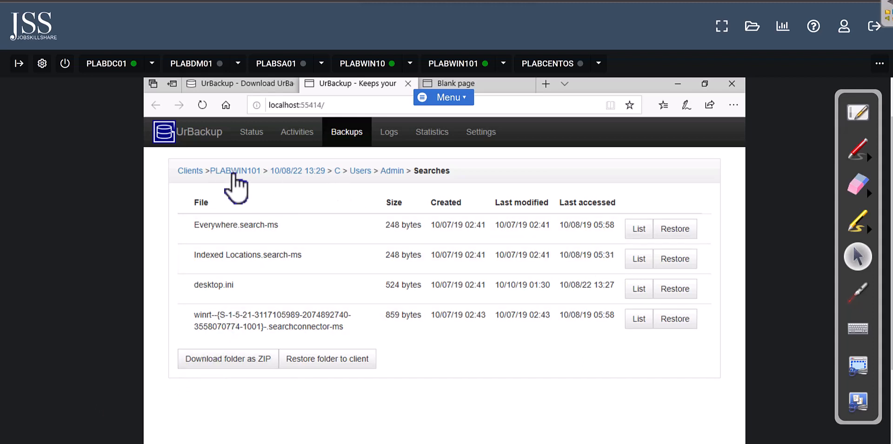
Step: Check Activities, then view the Status table showing PLABWIN101 online with file backup Ok
left_click(301, 132)
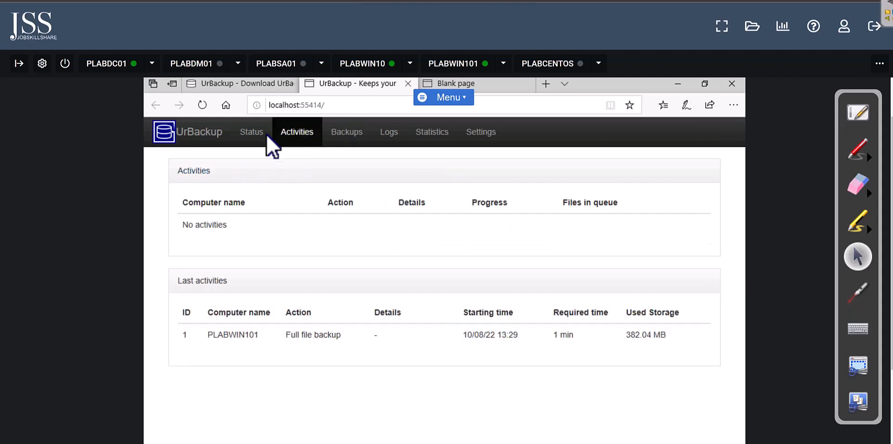
left_click(261, 133)
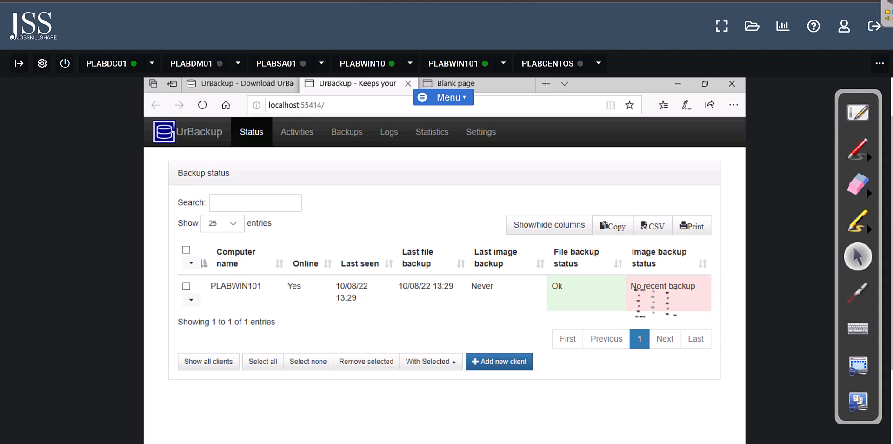
Step: Select PLABWIN101 in the status table, seeing its image backup at 20%, then switch to PLABWIN101's desktop
double_click(565, 289)
left_click(509, 303)
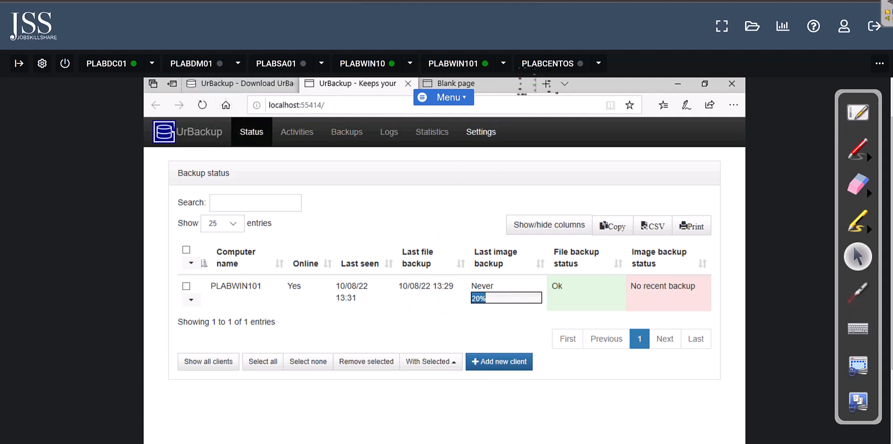
left_click(473, 66)
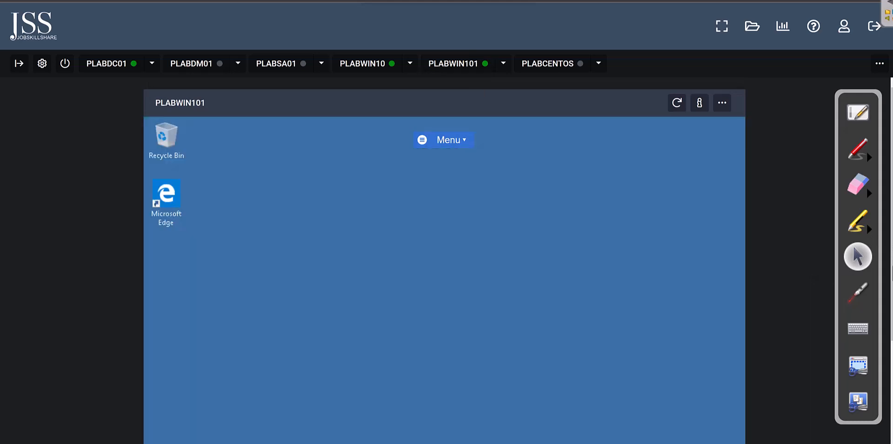
Step: Check the UrBackup tray icon on PLABWIN101, reporting the full image backup 31% done
scroll(824, 373, "down", 3)
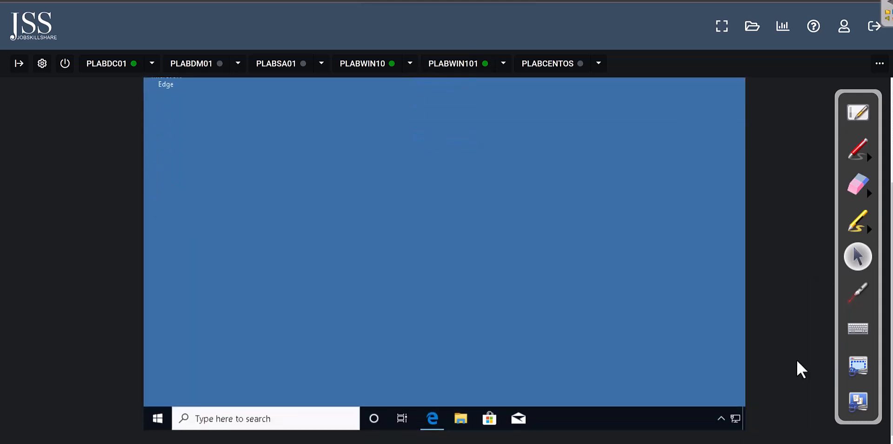
left_click(724, 418)
mouse_move(733, 396)
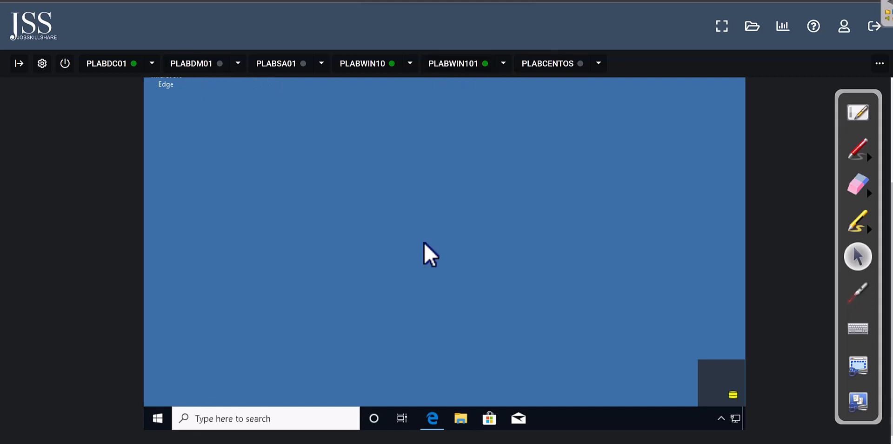
Step: Bring back Edge and look over the UrBackup download page's bootable restore section
left_click(433, 423)
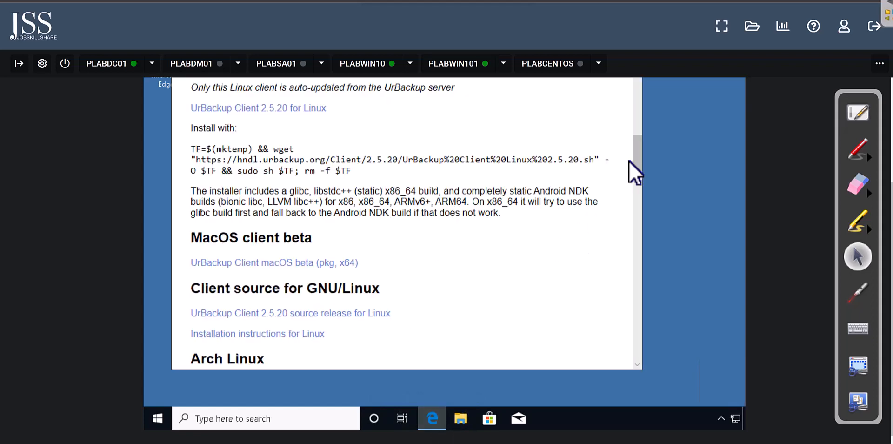
left_click_drag(636, 145, 637, 192)
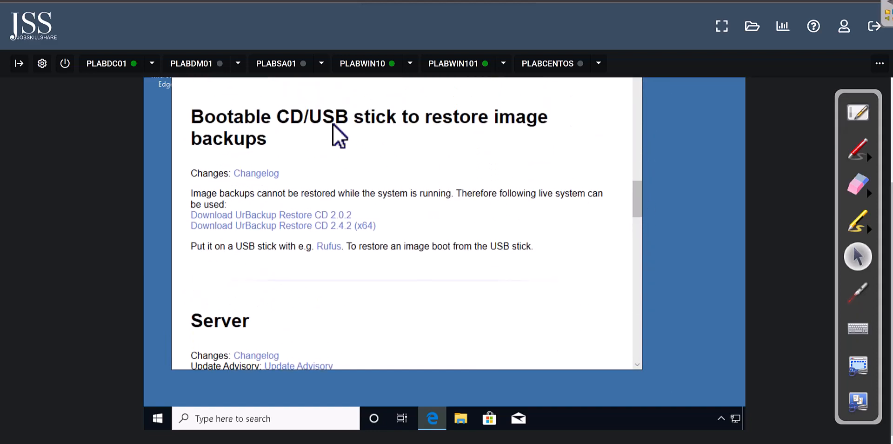
left_click_drag(322, 119, 186, 120)
left_click(289, 140)
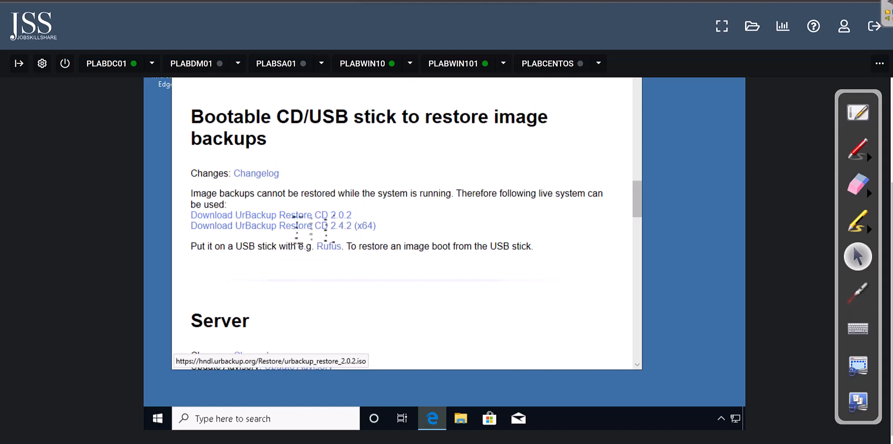
scroll(359, 91, "up", 2)
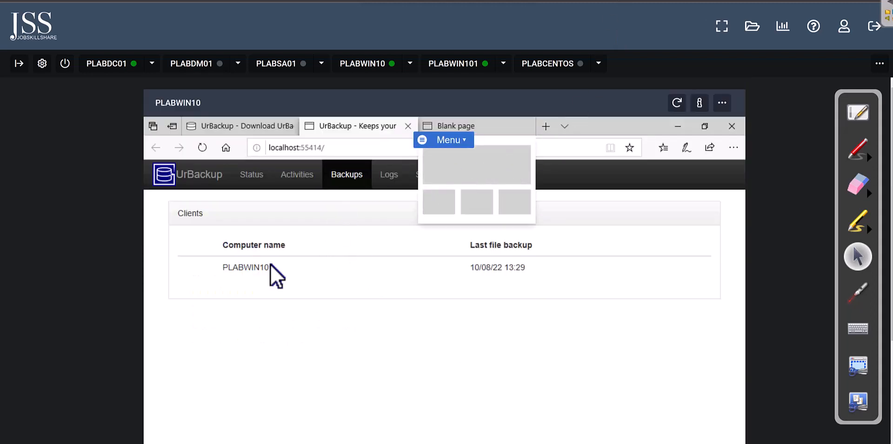
Step: Return to PLABWIN101's session and minimize Edge to leave the bare desktop
left_click(476, 65)
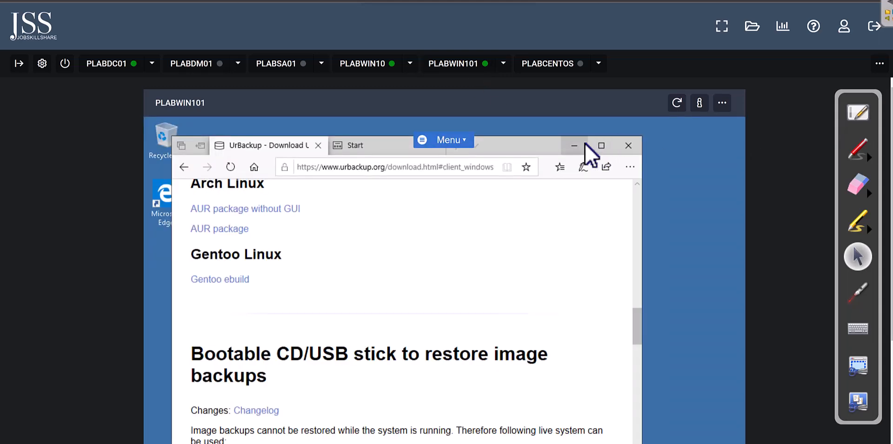
left_click(575, 145)
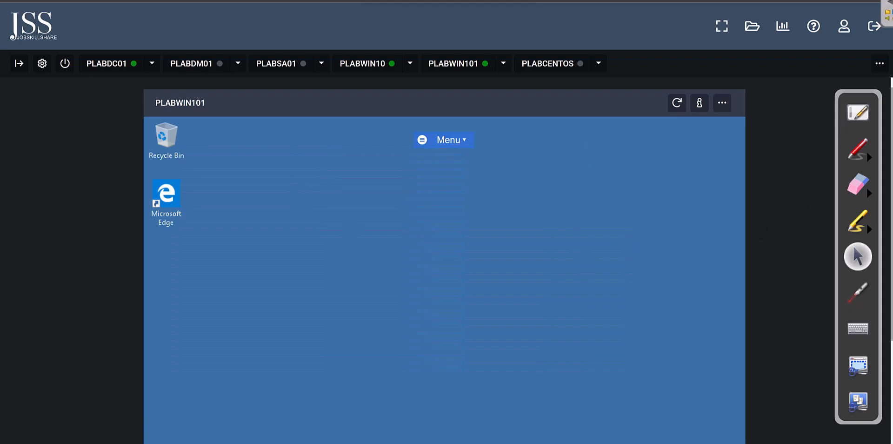
scroll(881, 329, "down", 3)
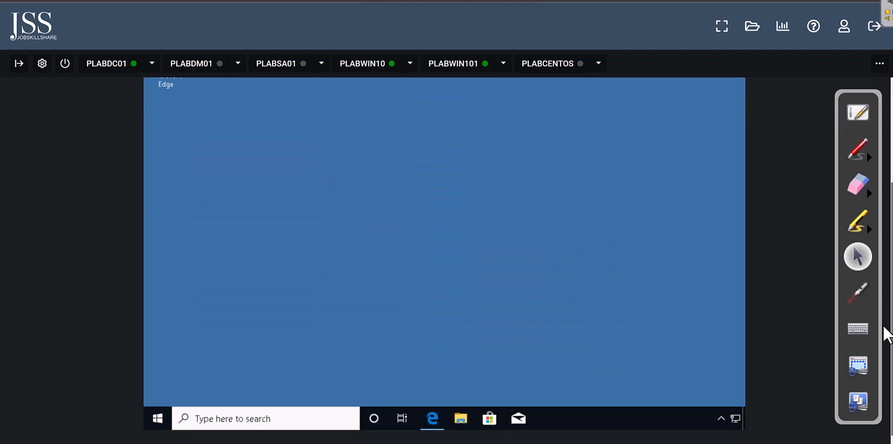
left_click(456, 427)
Step: Create a new folder named IMP in Documents and open it
double_click(364, 141)
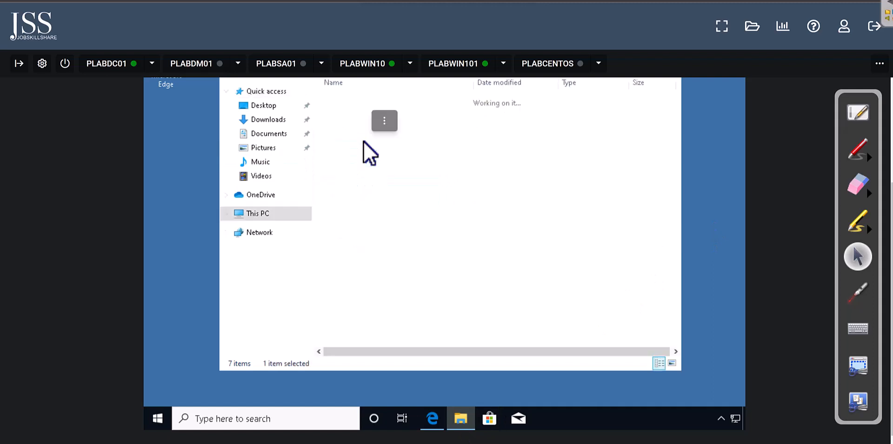
scroll(505, 233, "up", 3)
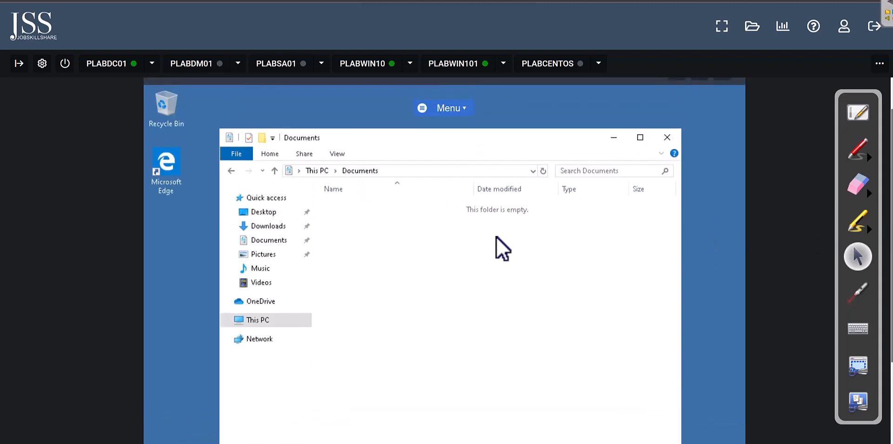
right_click(456, 267)
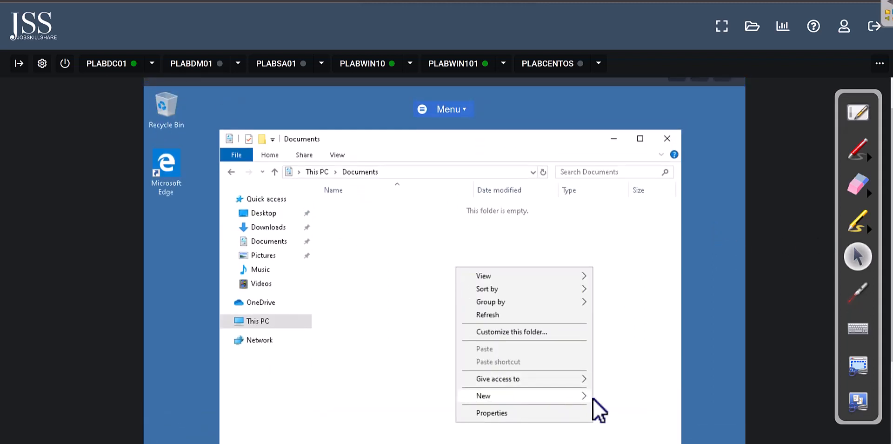
left_click(615, 396)
type("IMP")
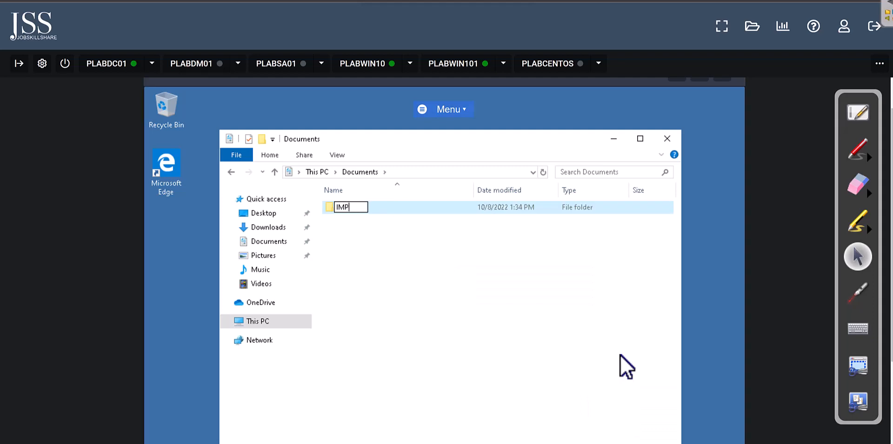
left_click(626, 306)
left_click(347, 208)
double_click(348, 207)
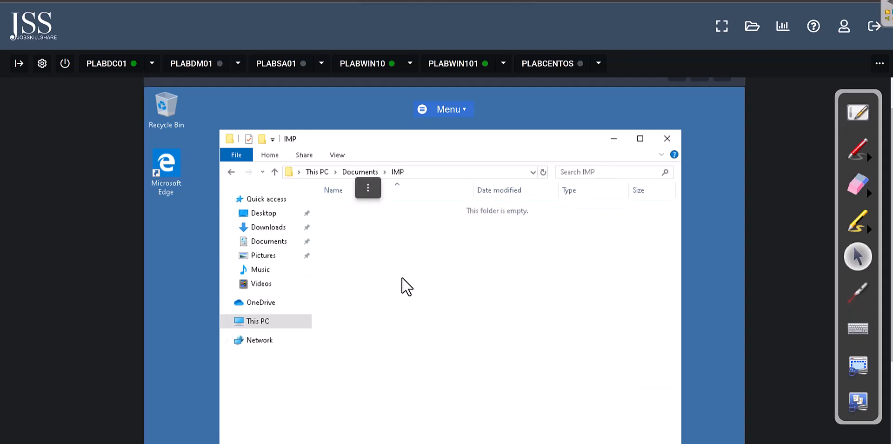
Step: Create an empty New Text Document inside the IMP folder
right_click(395, 269)
mouse_move(457, 412)
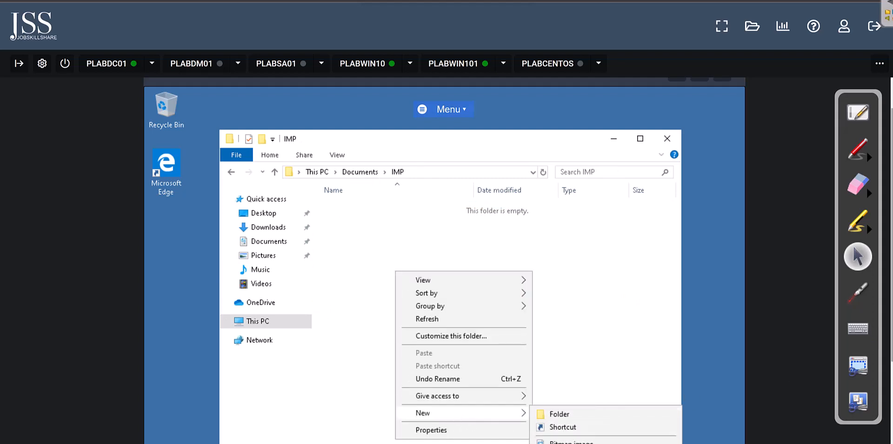
scroll(708, 408, "down", 2)
left_click(504, 163)
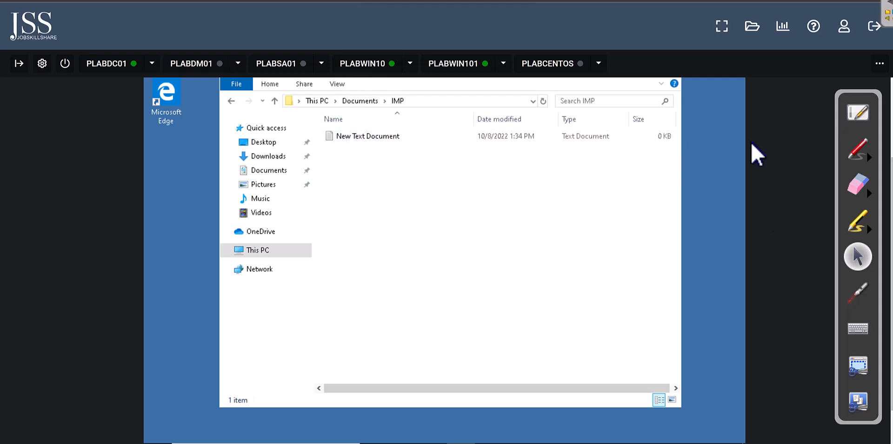
scroll(871, 235, "up", 2)
scroll(871, 193, "up", 2)
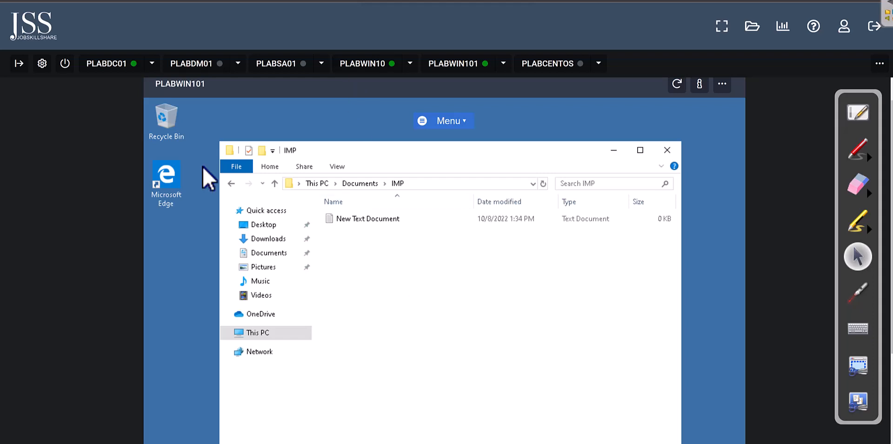
Step: Delete New Text Document, restore it from the Recycle Bin, and close both windows
right_click(347, 219)
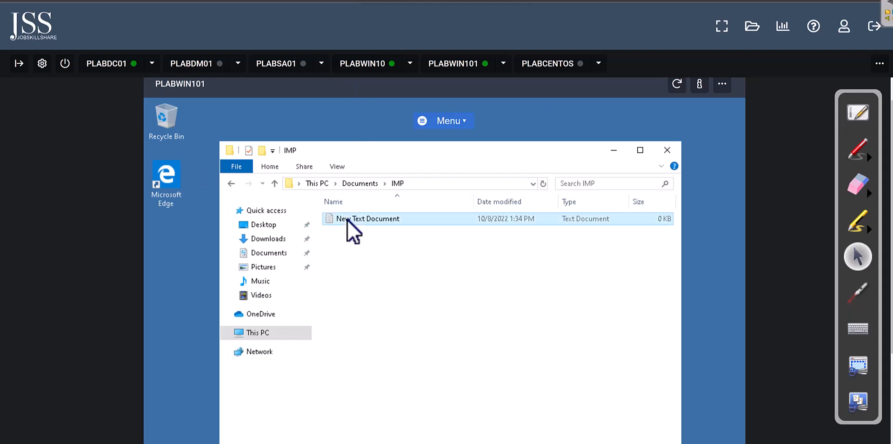
left_click(390, 413)
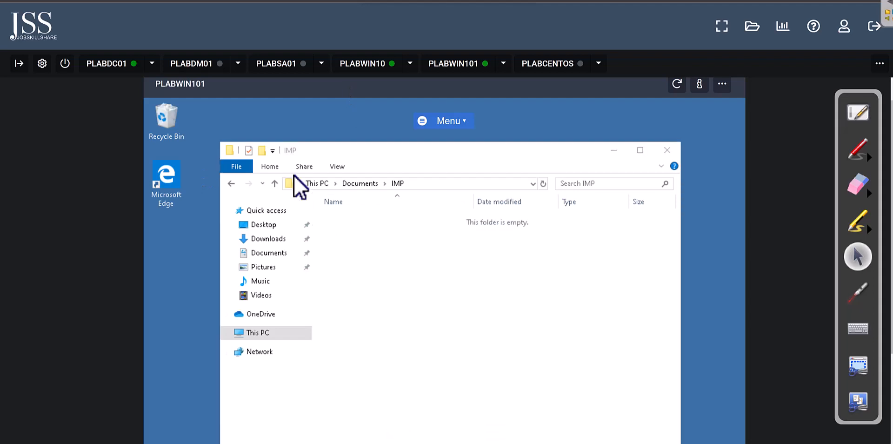
double_click(171, 122)
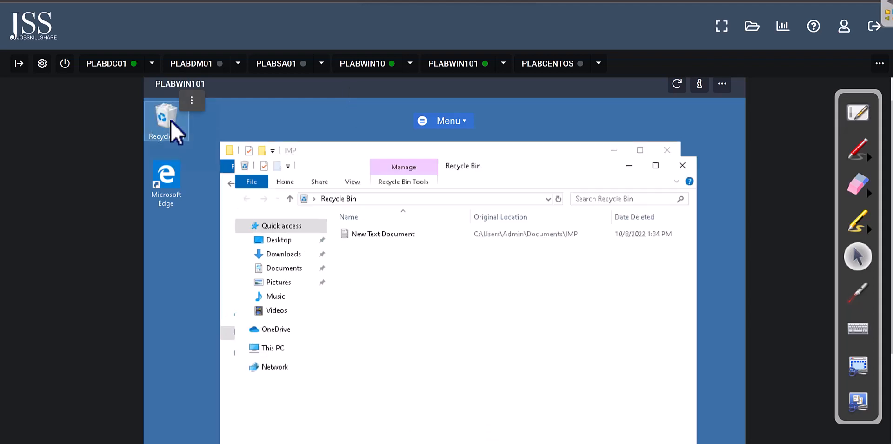
right_click(367, 236)
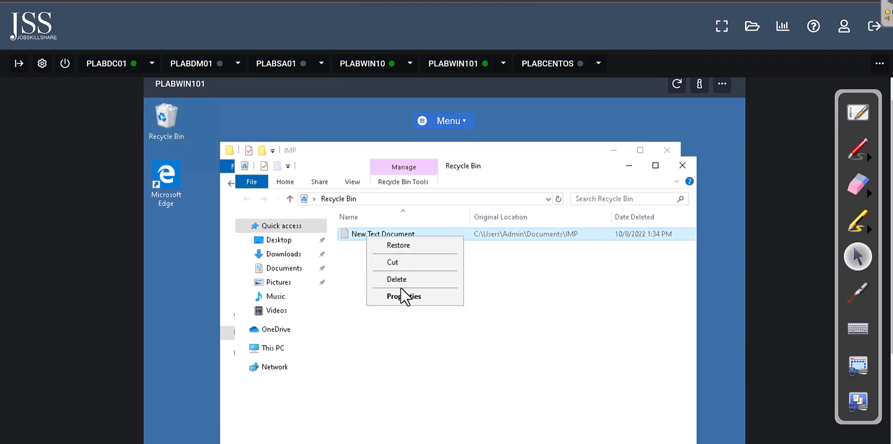
left_click(398, 245)
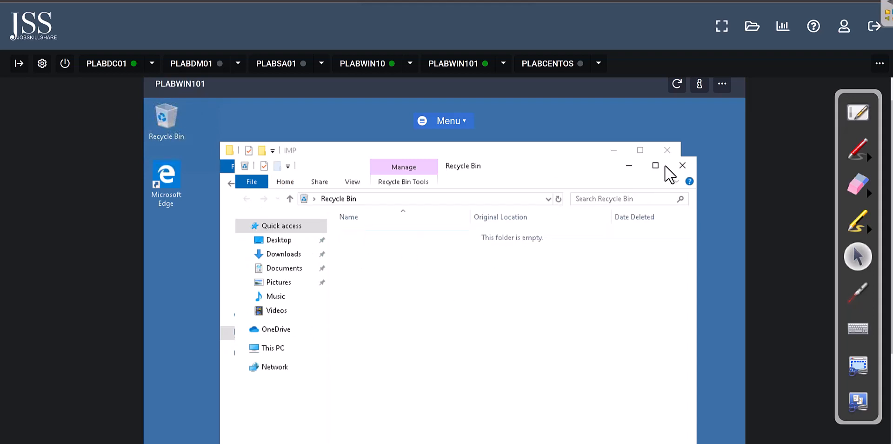
left_click(667, 150)
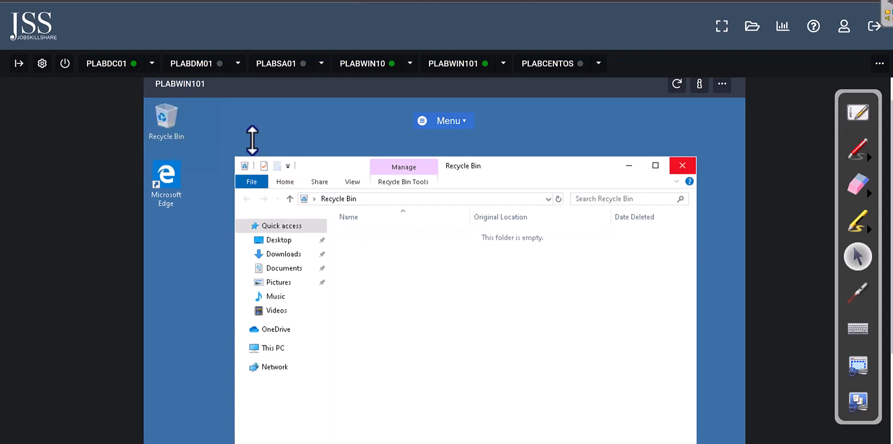
left_click(682, 166)
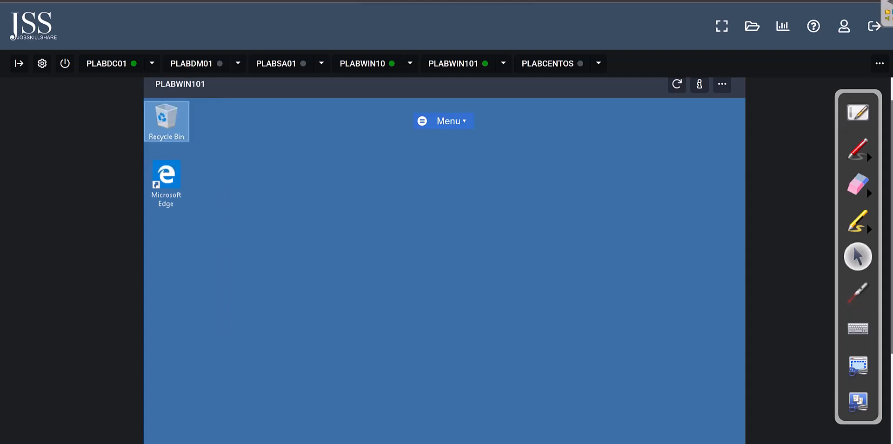
Step: Reopen File Explorer at Documents > IMP to confirm the restored New Text Document
scroll(460, 428, "down", 3)
left_click(466, 419)
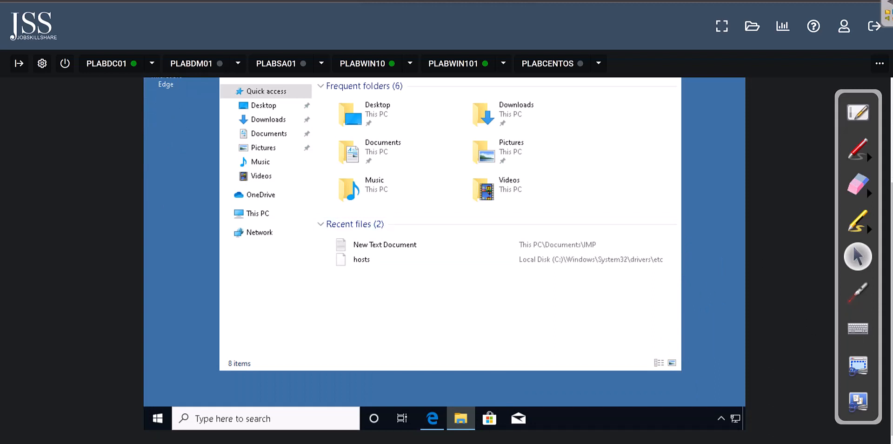
scroll(889, 289, "up", 2)
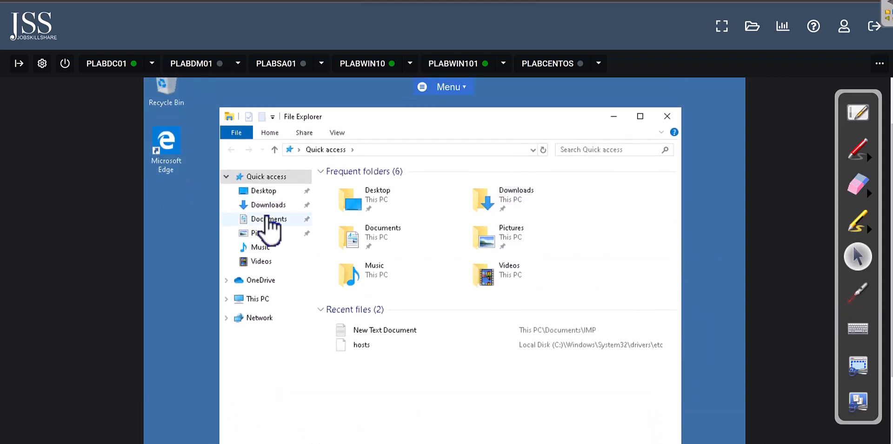
left_click(270, 217)
double_click(344, 187)
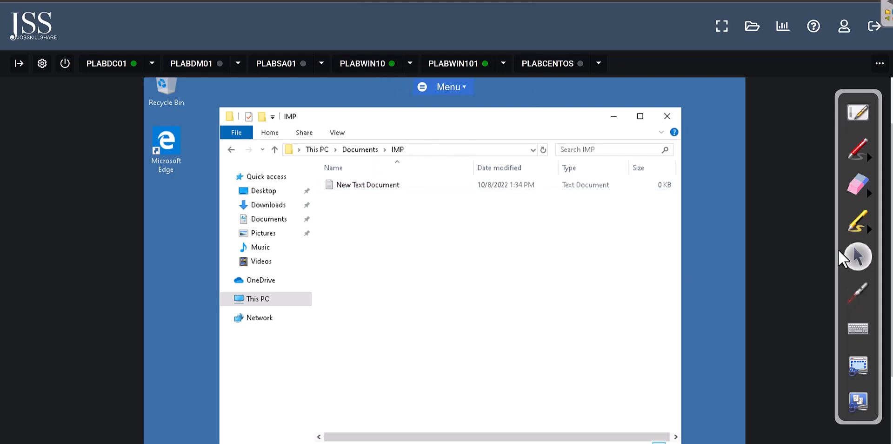
scroll(699, 352, "down", 2)
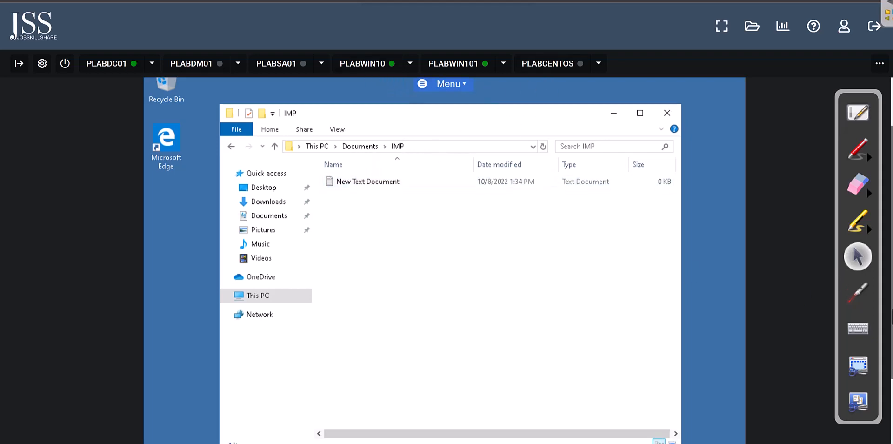
Step: Start an incremental file backup from the UrBackup tray icon's menu
left_click(721, 416)
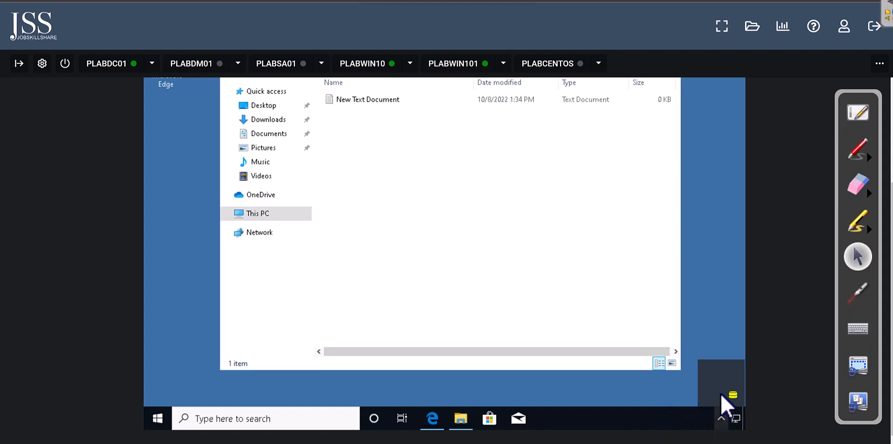
right_click(732, 395)
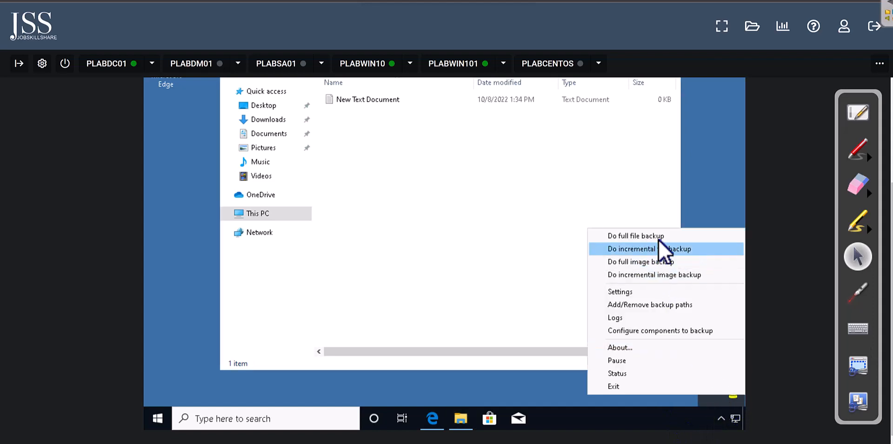
left_click(682, 251)
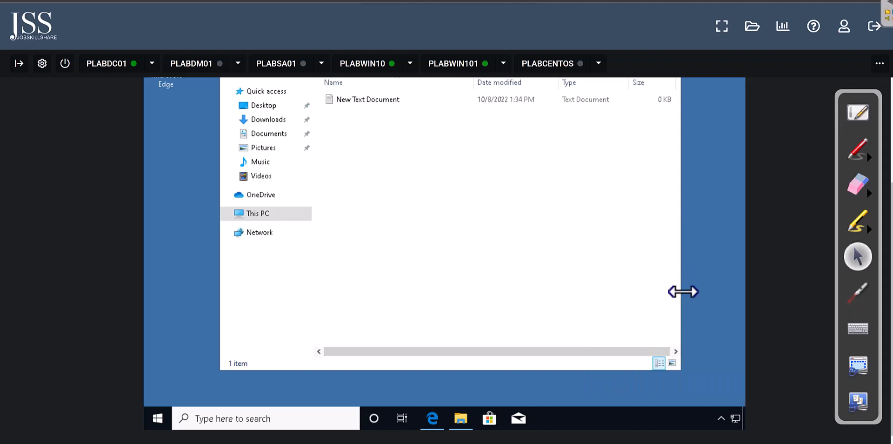
scroll(242, 127, "up", 3)
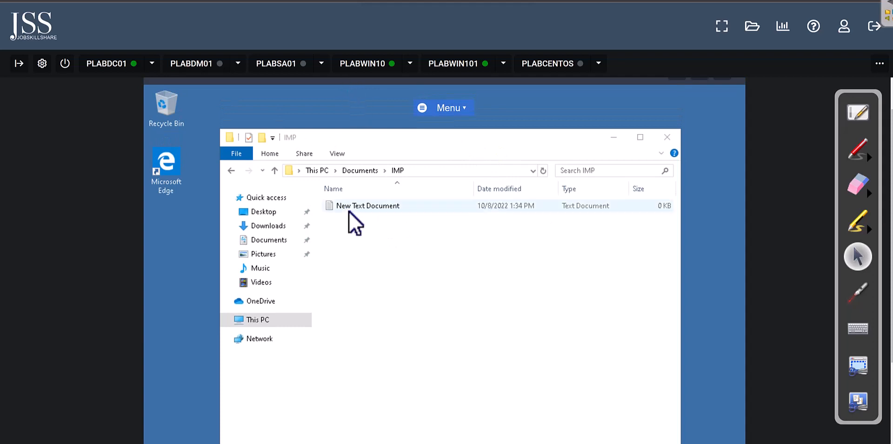
Step: On PLABWIN10, reload UrBackup and open PLABWIN101's backups list with its 13:30 image backups
left_click(355, 66)
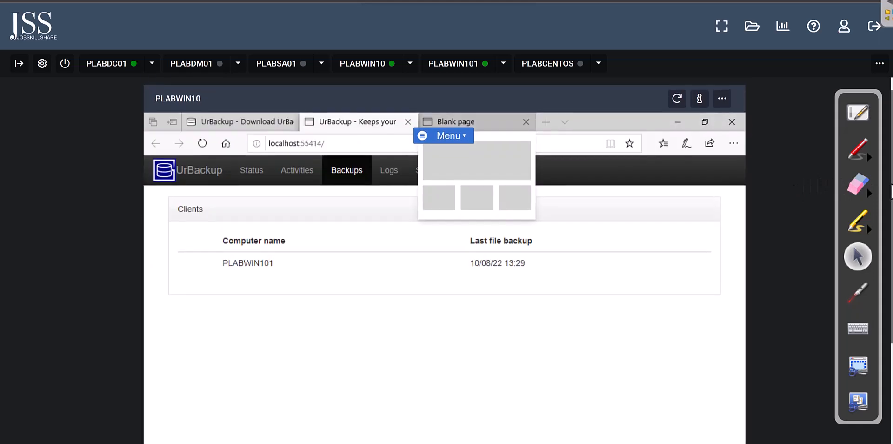
left_click(347, 175)
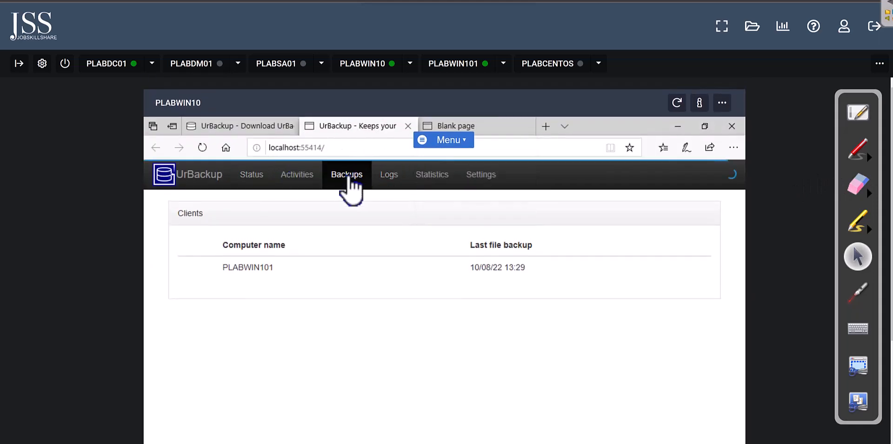
left_click(202, 147)
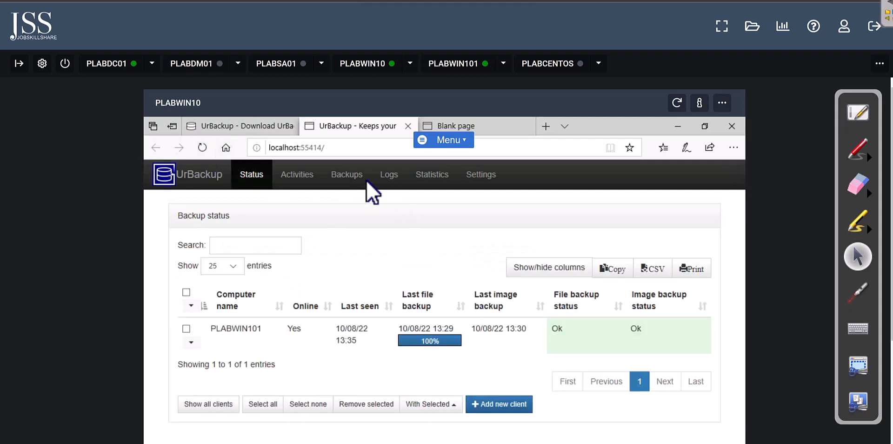
left_click(341, 179)
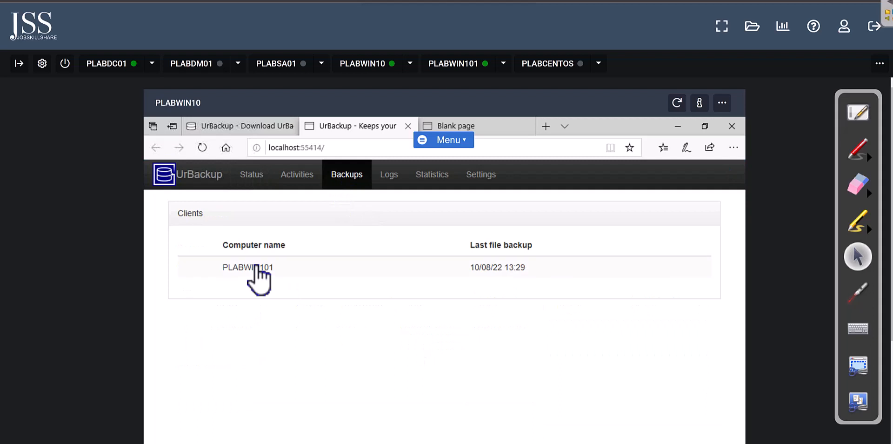
left_click(258, 270)
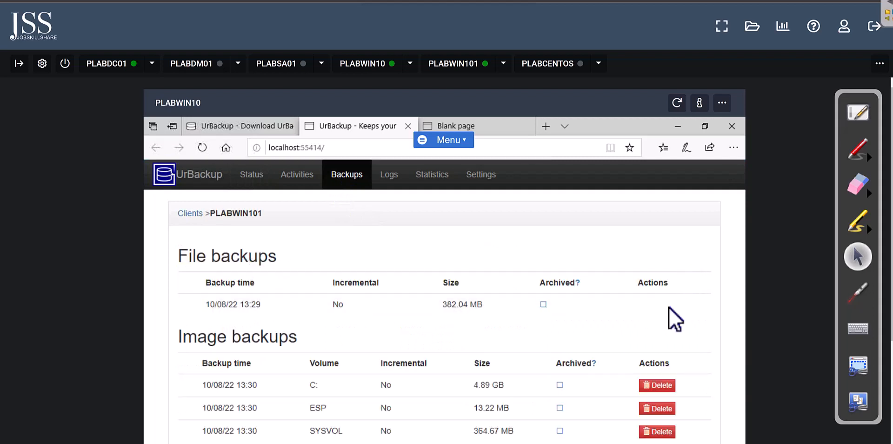
scroll(540, 365, "down", 3)
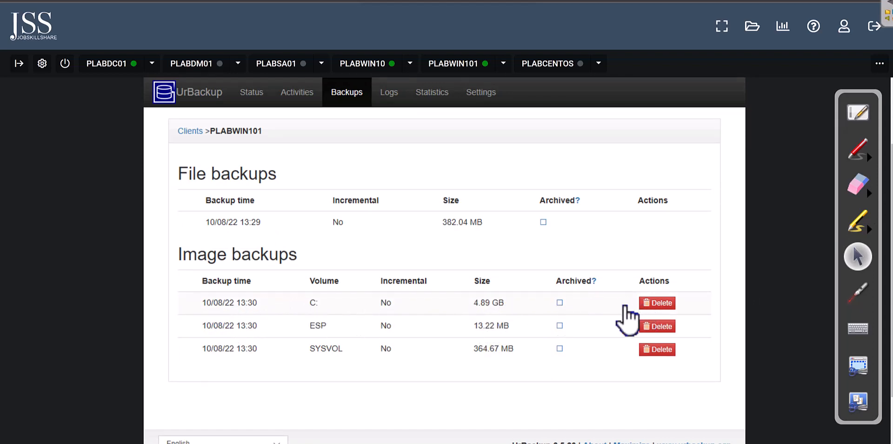
left_click(253, 302)
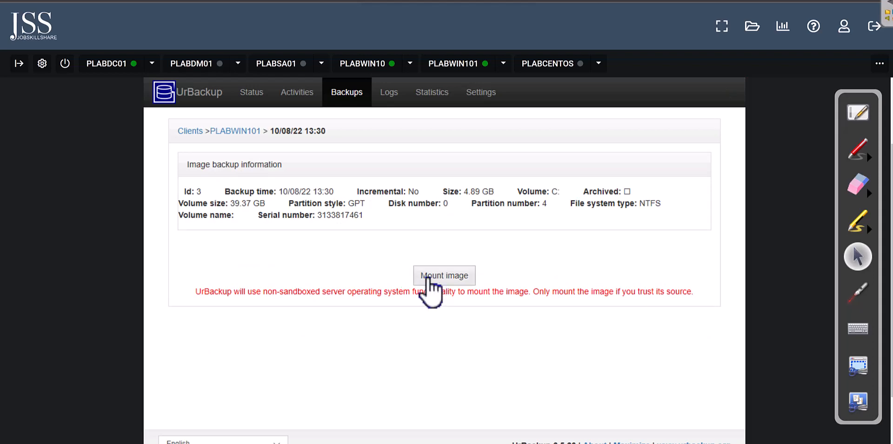
left_click(428, 279)
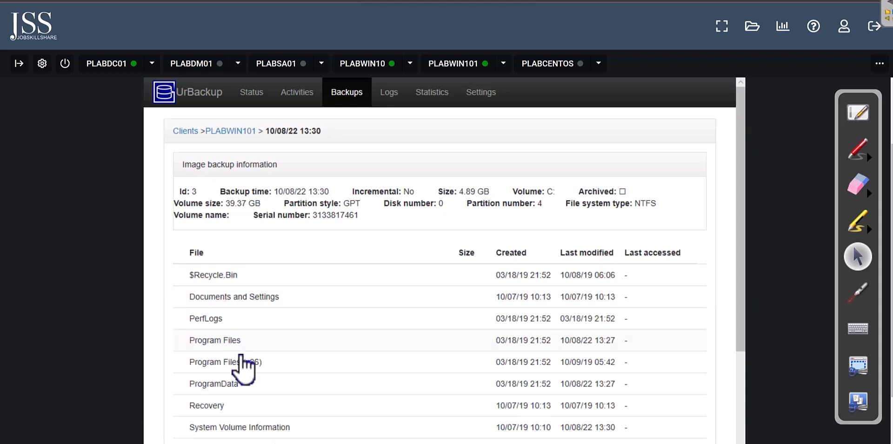
scroll(243, 367, "down", 3)
scroll(243, 367, "down", 1)
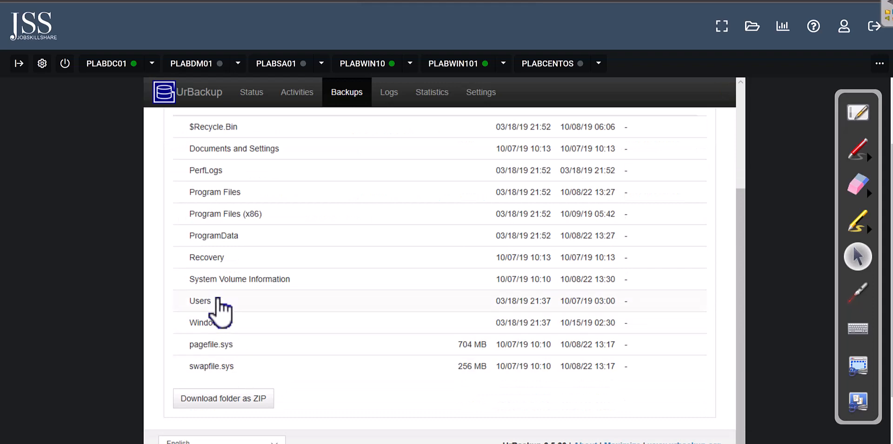
scroll(257, 352, "up", 3)
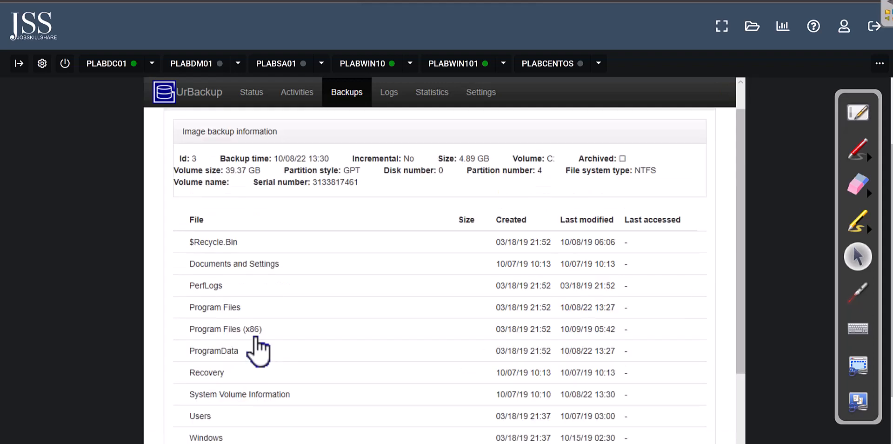
scroll(258, 351, "up", 1)
left_click(233, 131)
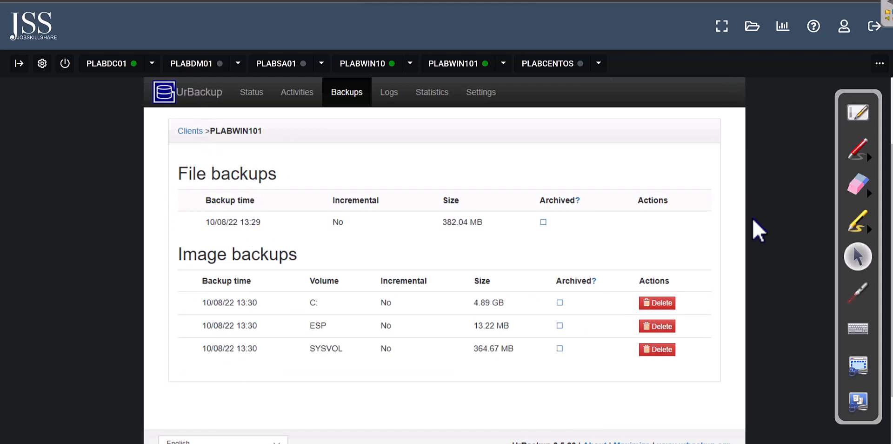
Step: Reload UrBackup and open PLABWIN101's list of backups
left_click_drag(892, 223, 892, 171)
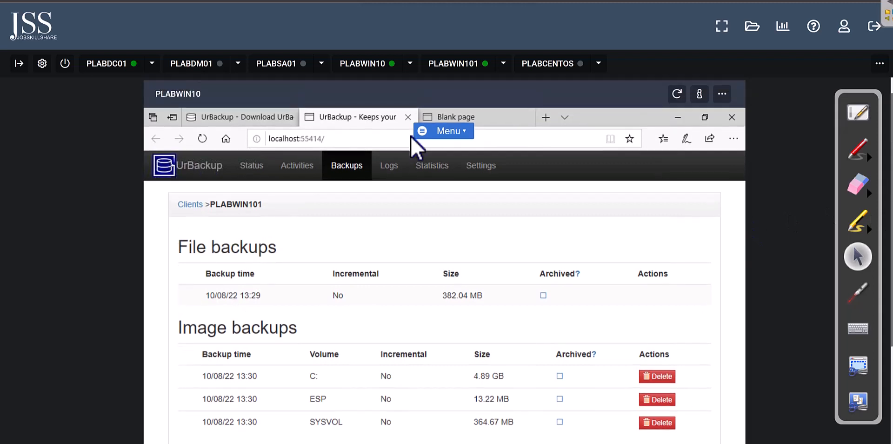
left_click(207, 142)
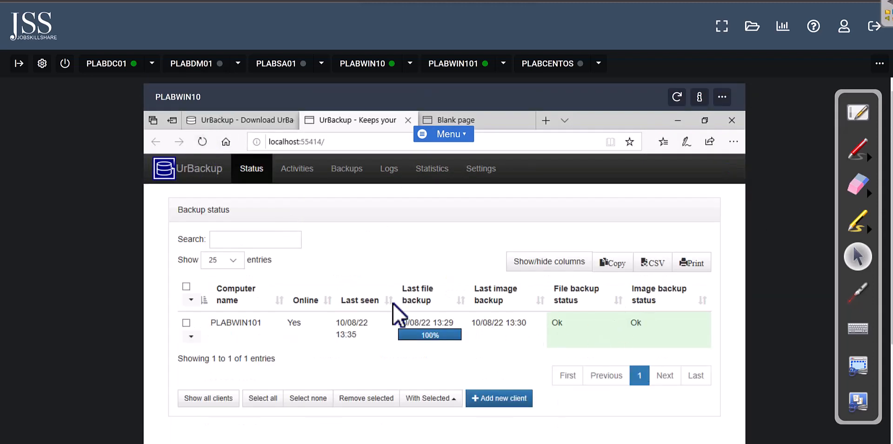
left_click(351, 171)
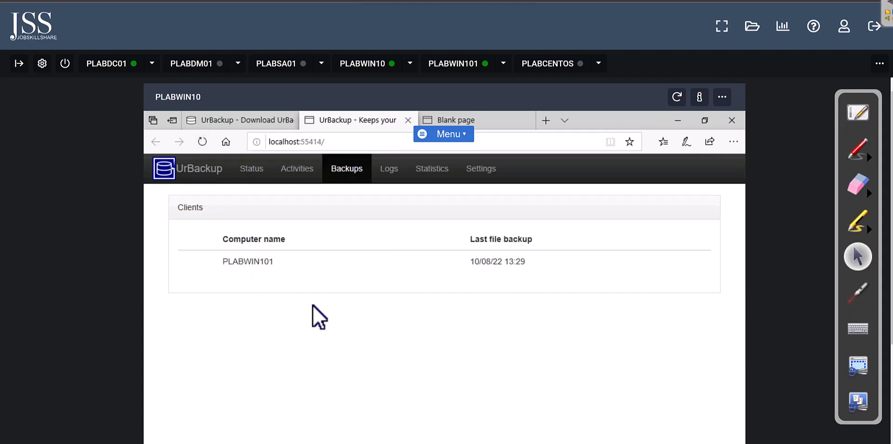
left_click(265, 261)
Step: Browse the 13:29 backup to C > Users > Admin > Documents, then return to the clients list
left_click(250, 300)
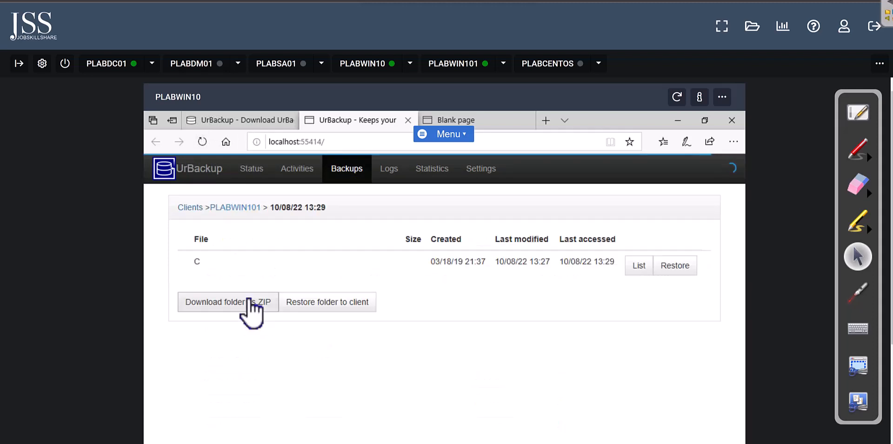
left_click(212, 264)
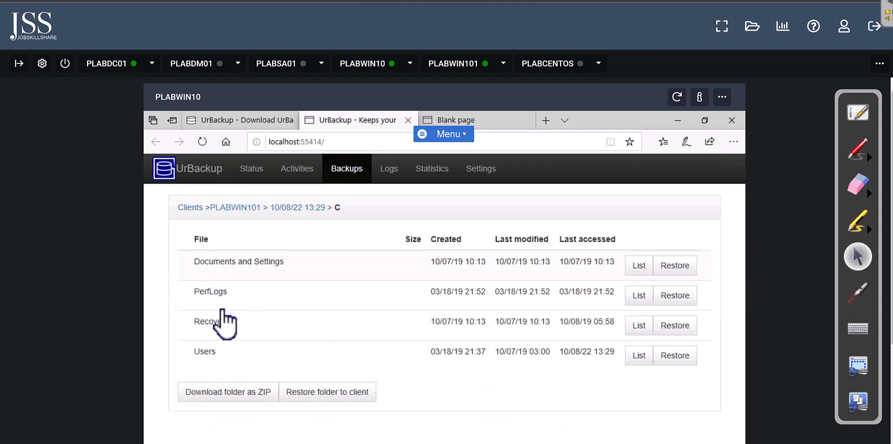
left_click(218, 353)
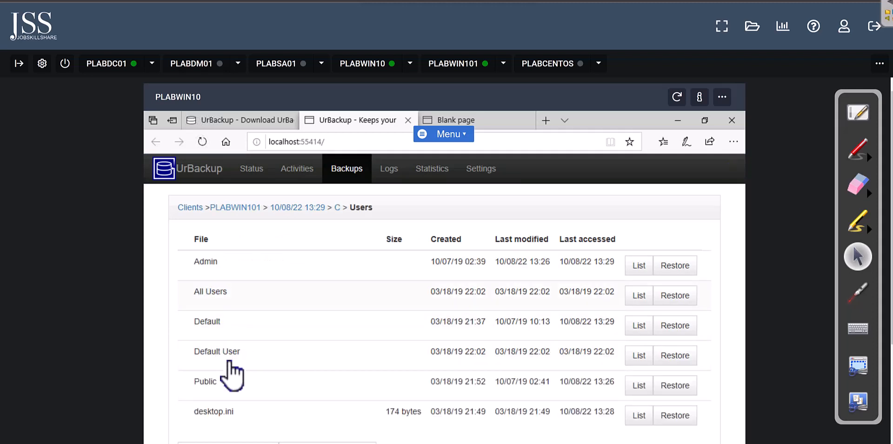
left_click(240, 264)
scroll(246, 387, "down", 1)
scroll(249, 402, "down", 2)
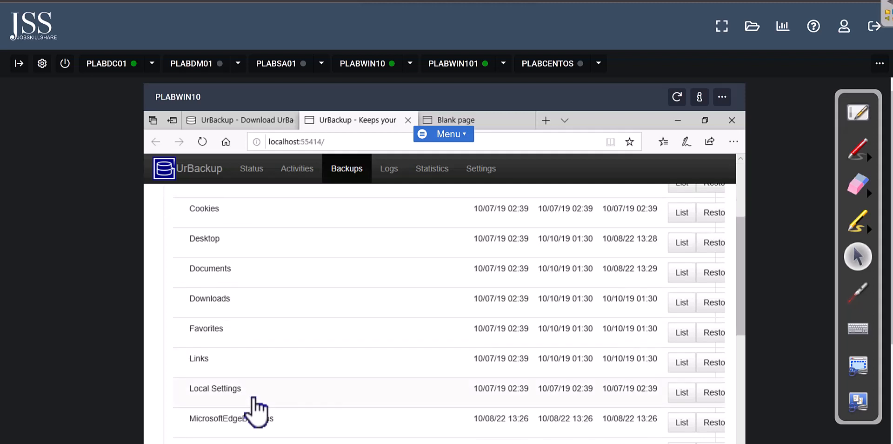
left_click(265, 287)
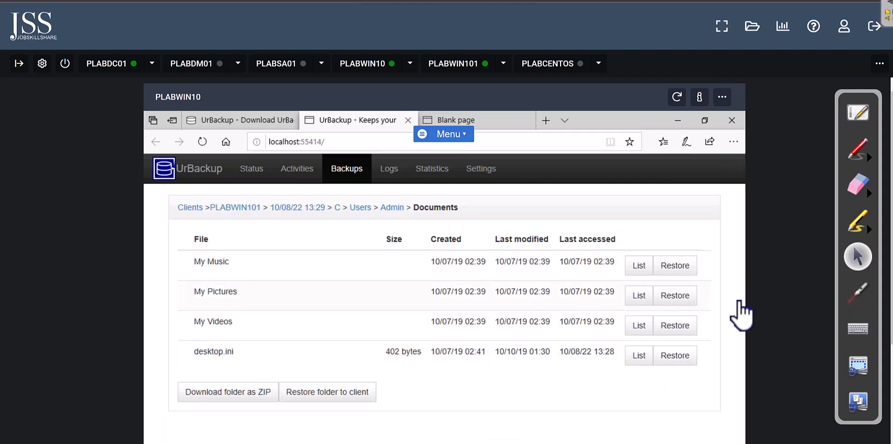
left_click_drag(892, 328, 888, 263)
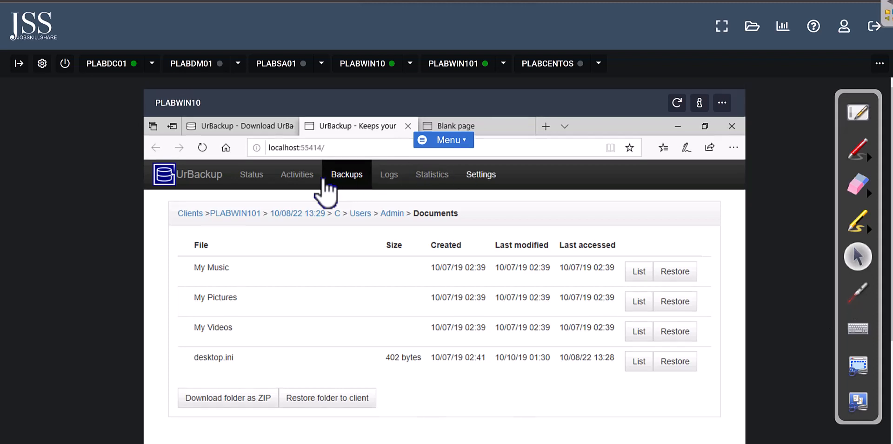
left_click(347, 181)
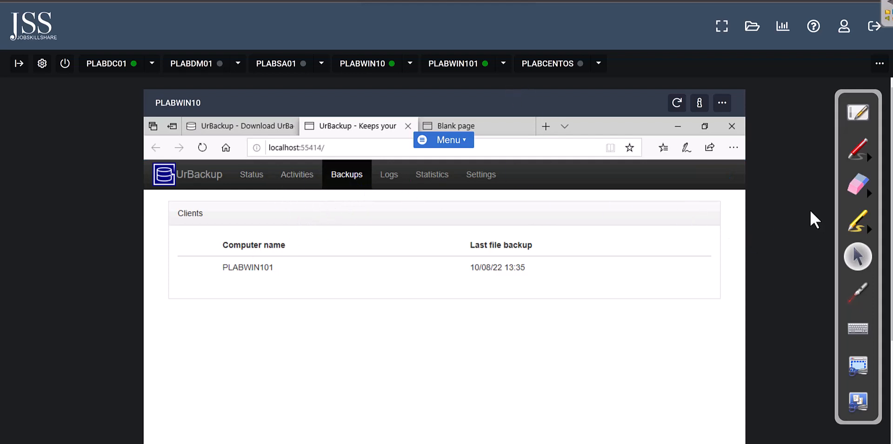
Step: Reload the UrBackup interface and show PLABWIN101's list of backups
left_click(202, 147)
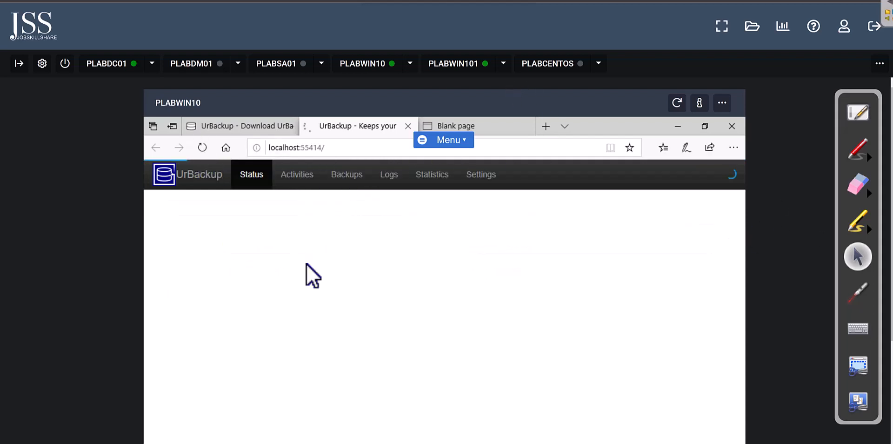
left_click(353, 175)
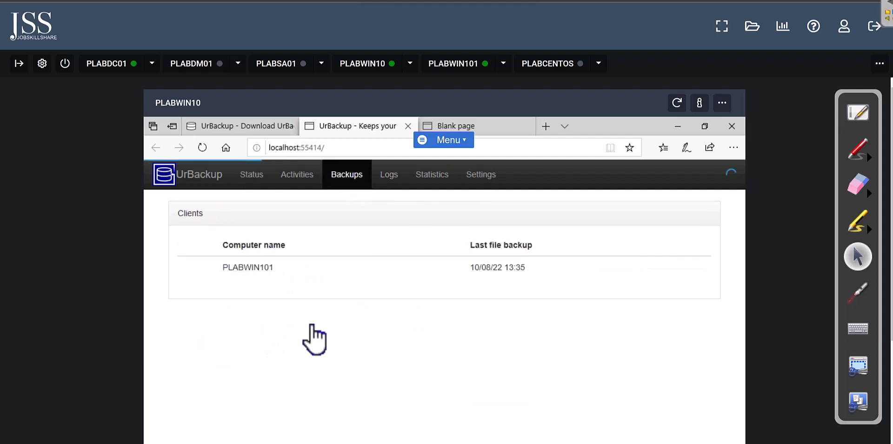
left_click(268, 265)
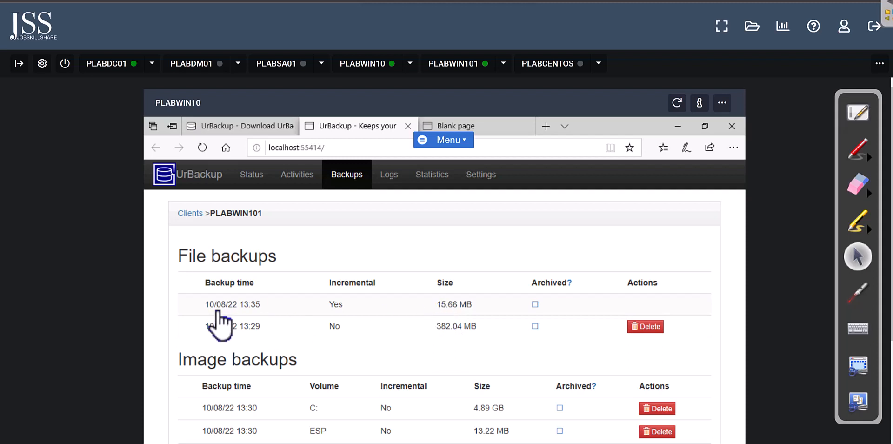
Step: Browse the 10/08/22 13:35 backup to C > Users > Admin > Documents, then view PLABWIN101
left_click(245, 304)
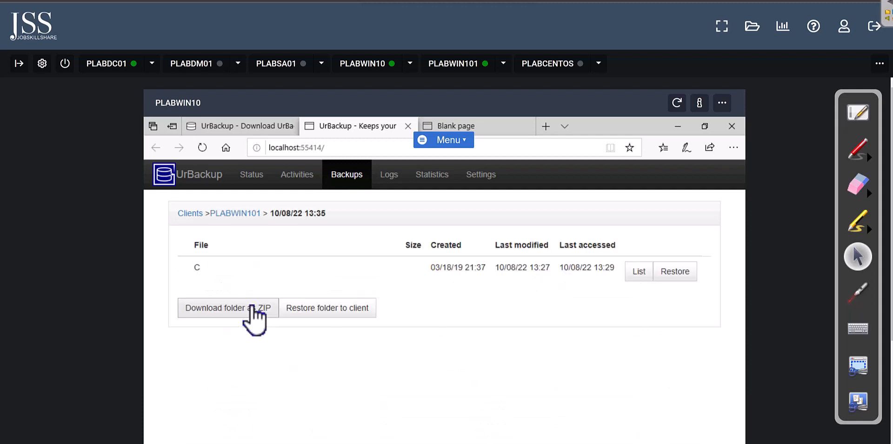
left_click(196, 271)
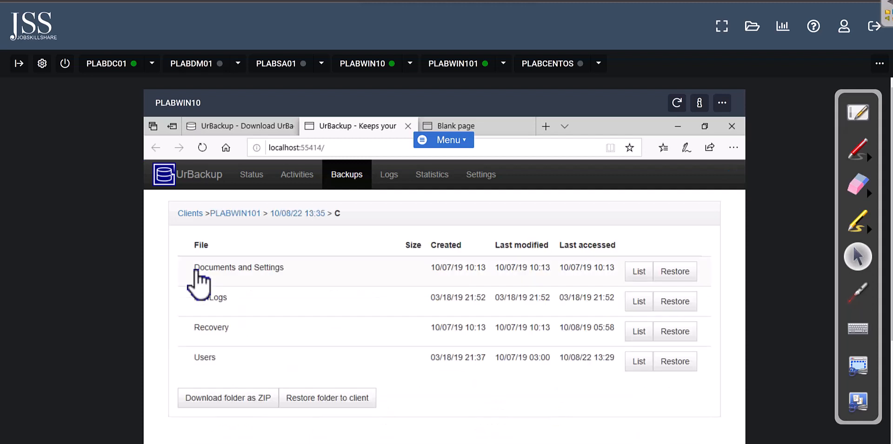
left_click(206, 358)
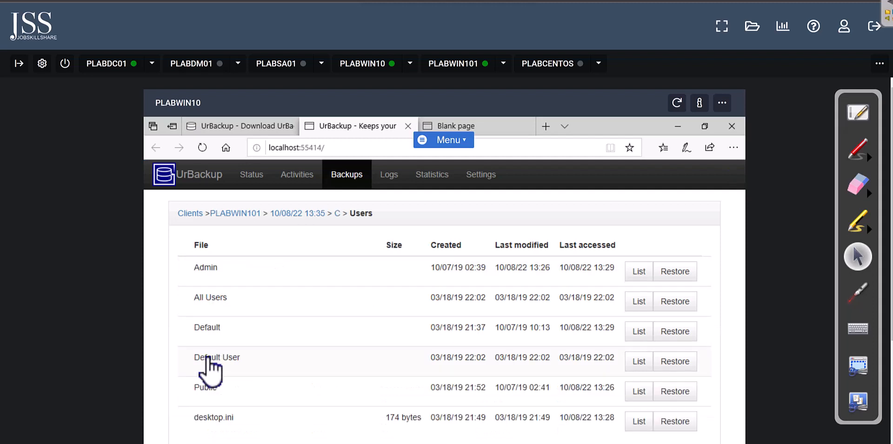
left_click(211, 274)
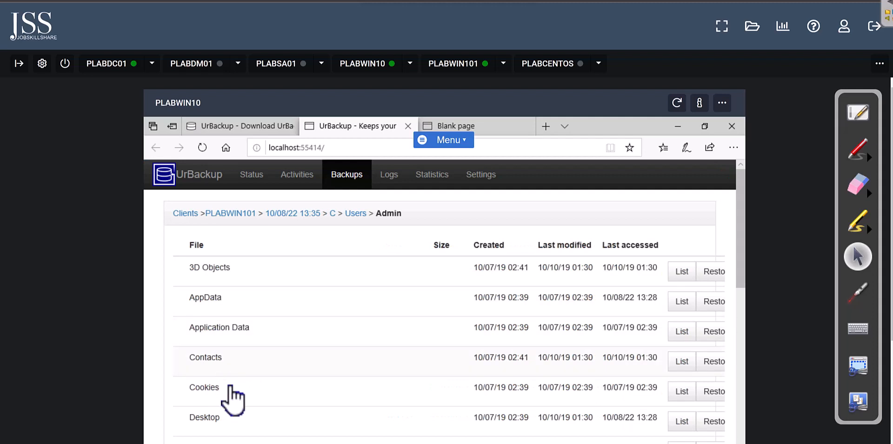
scroll(237, 403, "down", 4)
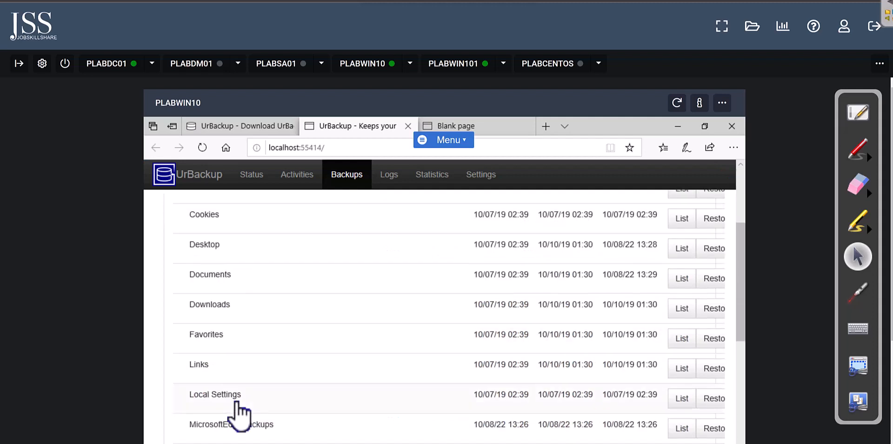
left_click(215, 276)
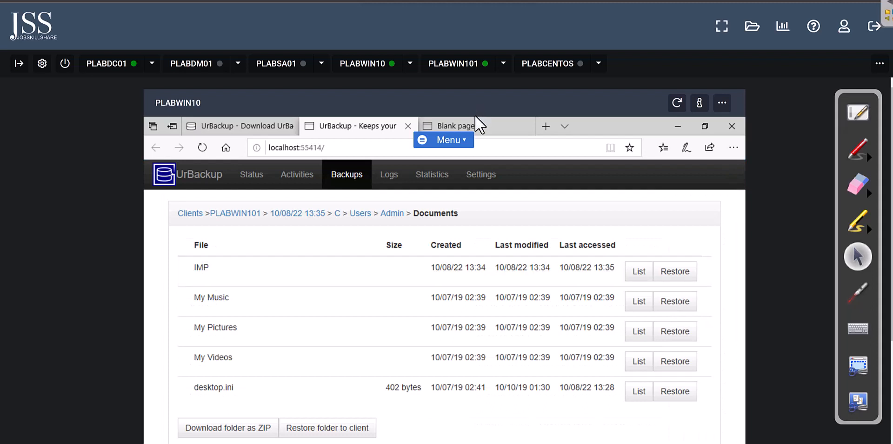
left_click(448, 65)
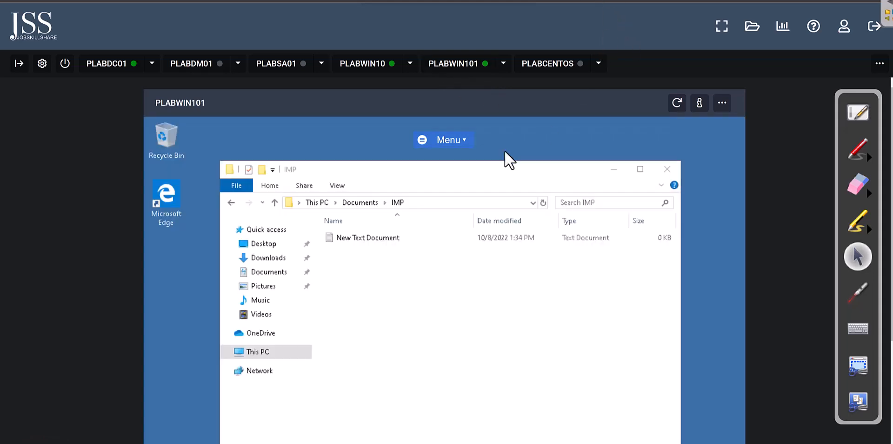
Step: Delete New Text Document from IMP and empty the Recycle Bin to remove it permanently
right_click(373, 236)
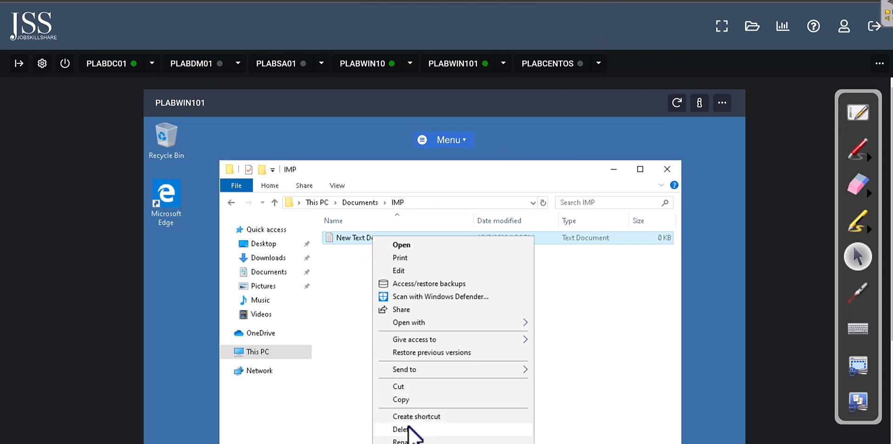
left_click(408, 428)
right_click(174, 133)
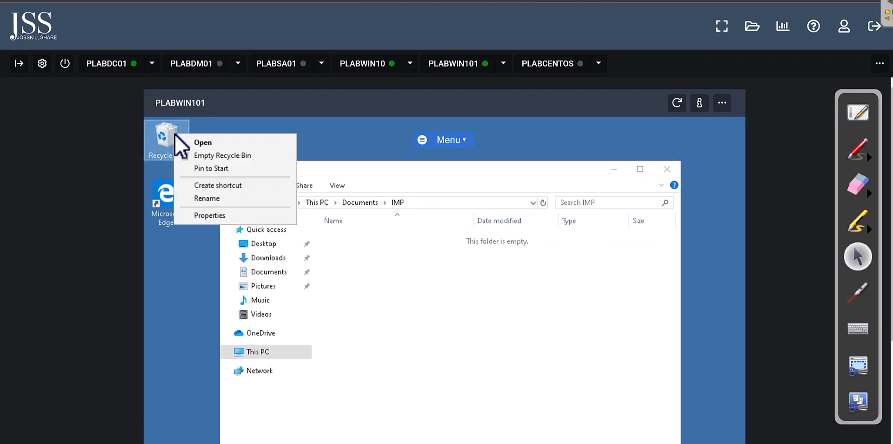
left_click(241, 156)
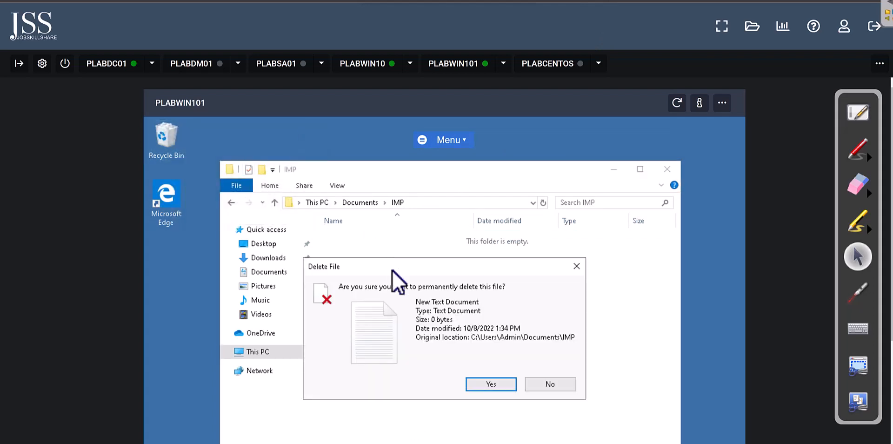
left_click(491, 378)
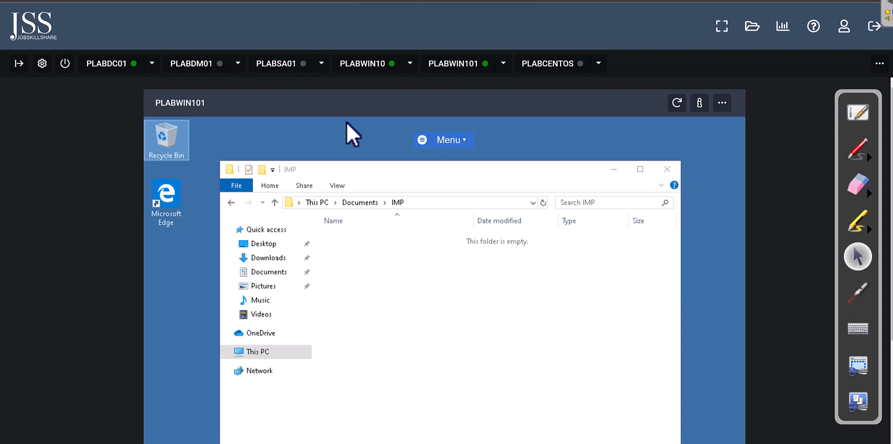
left_click(358, 66)
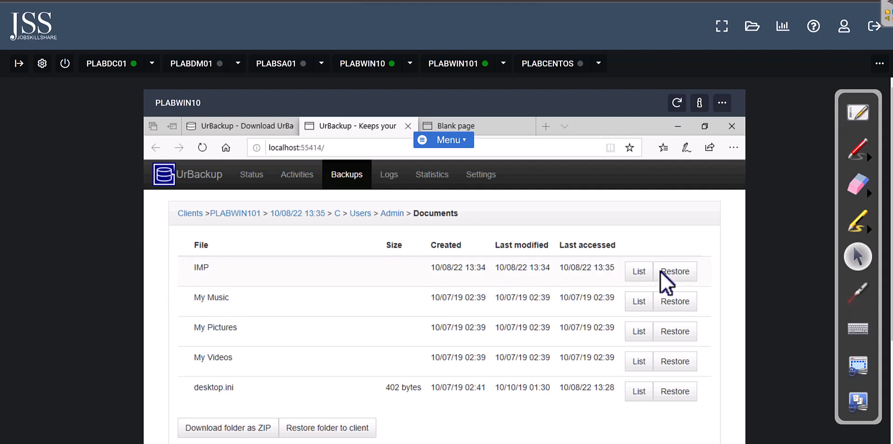
Step: Open the IMP folder in the 13:35 backup and go to PLABWIN101's restore prompt
left_click(325, 276)
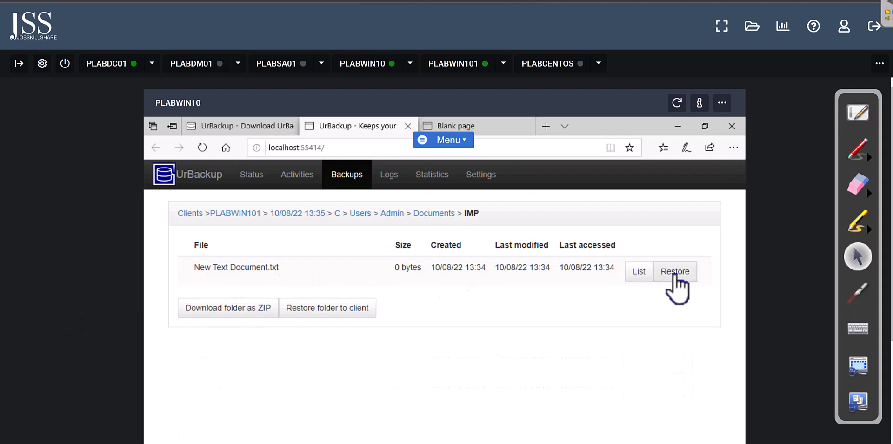
left_click(477, 70)
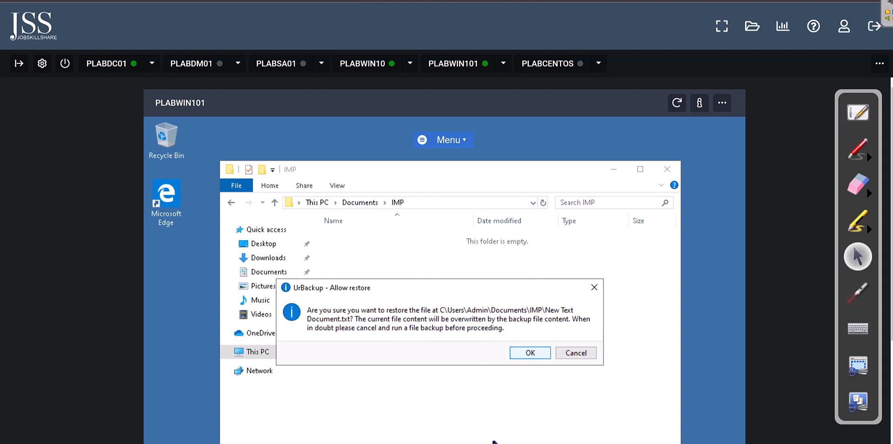
Step: Allow the restore of New Text Document.txt and close the finished restore notice
key("Return")
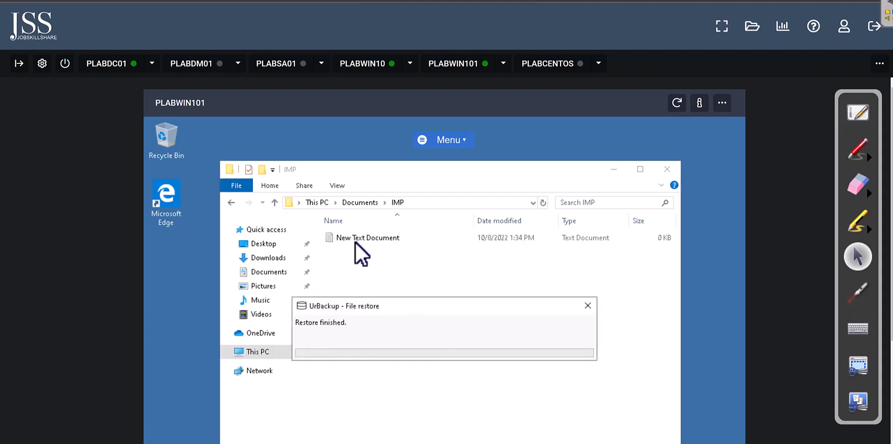
left_click(588, 306)
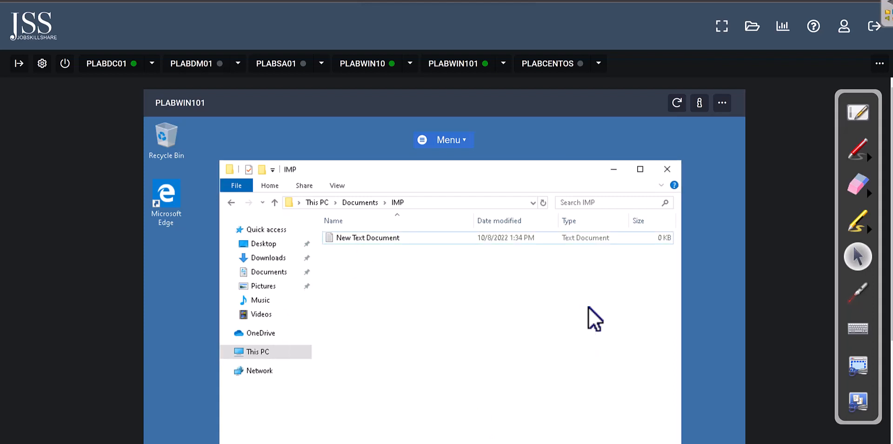